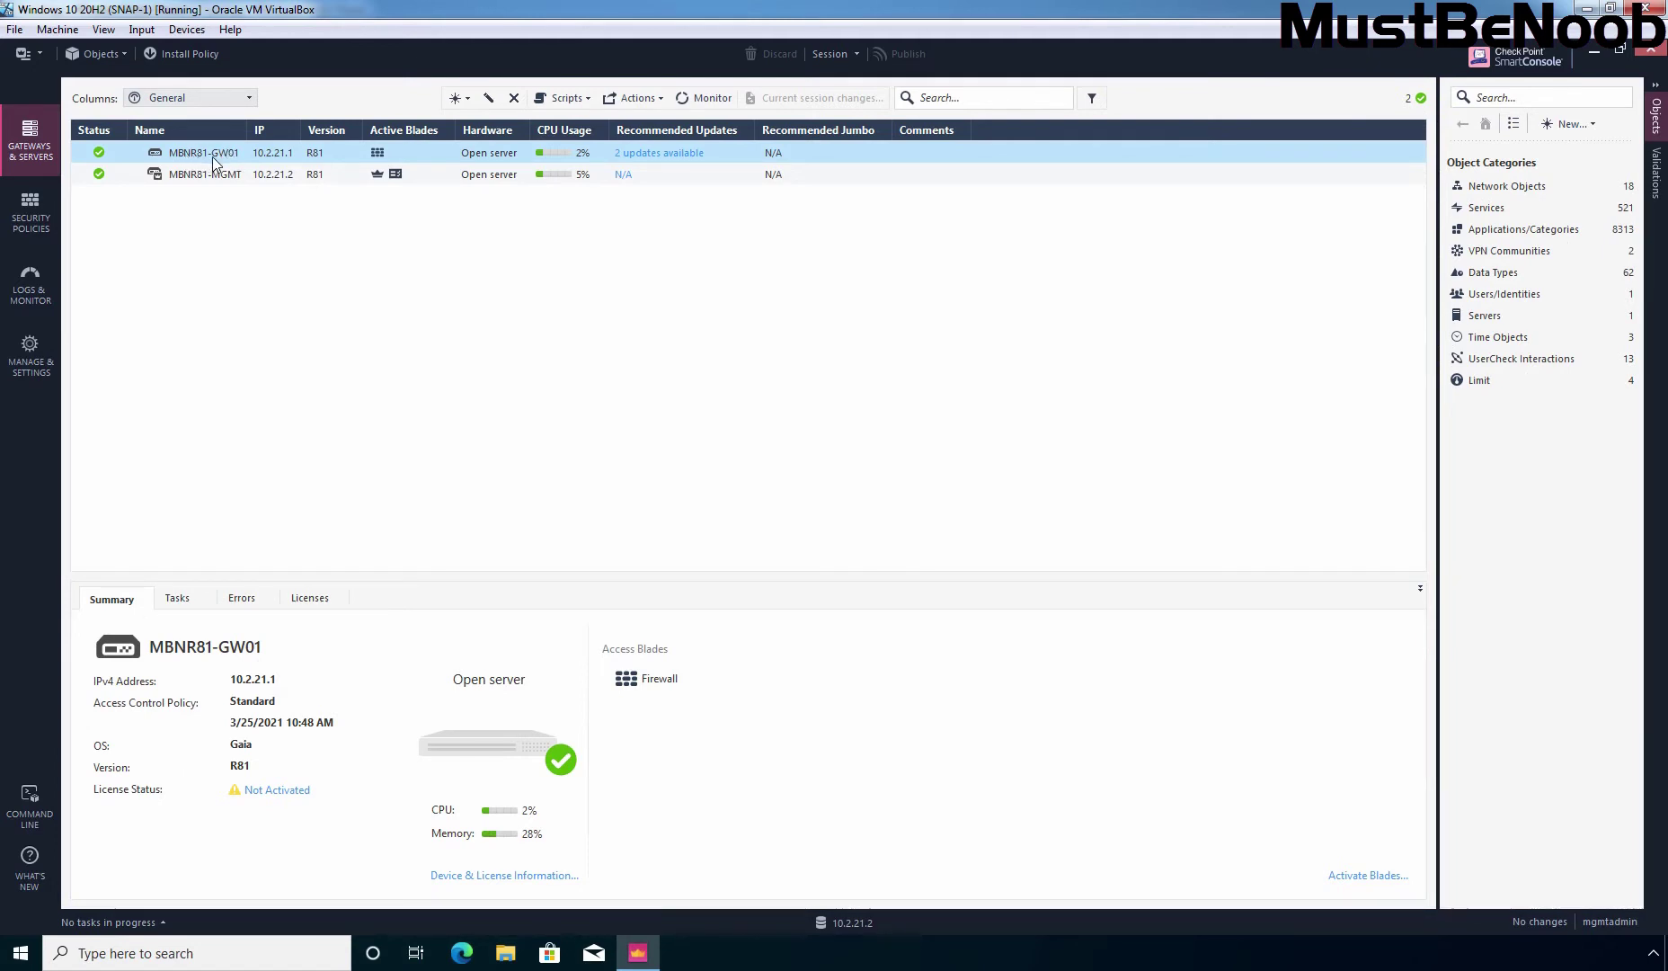
# - Retrieve MBNR81-GW01's interfaces with topology, overwriting existing settings, to list eth0 through eth3
pyautogui.doubleClick(232, 160)
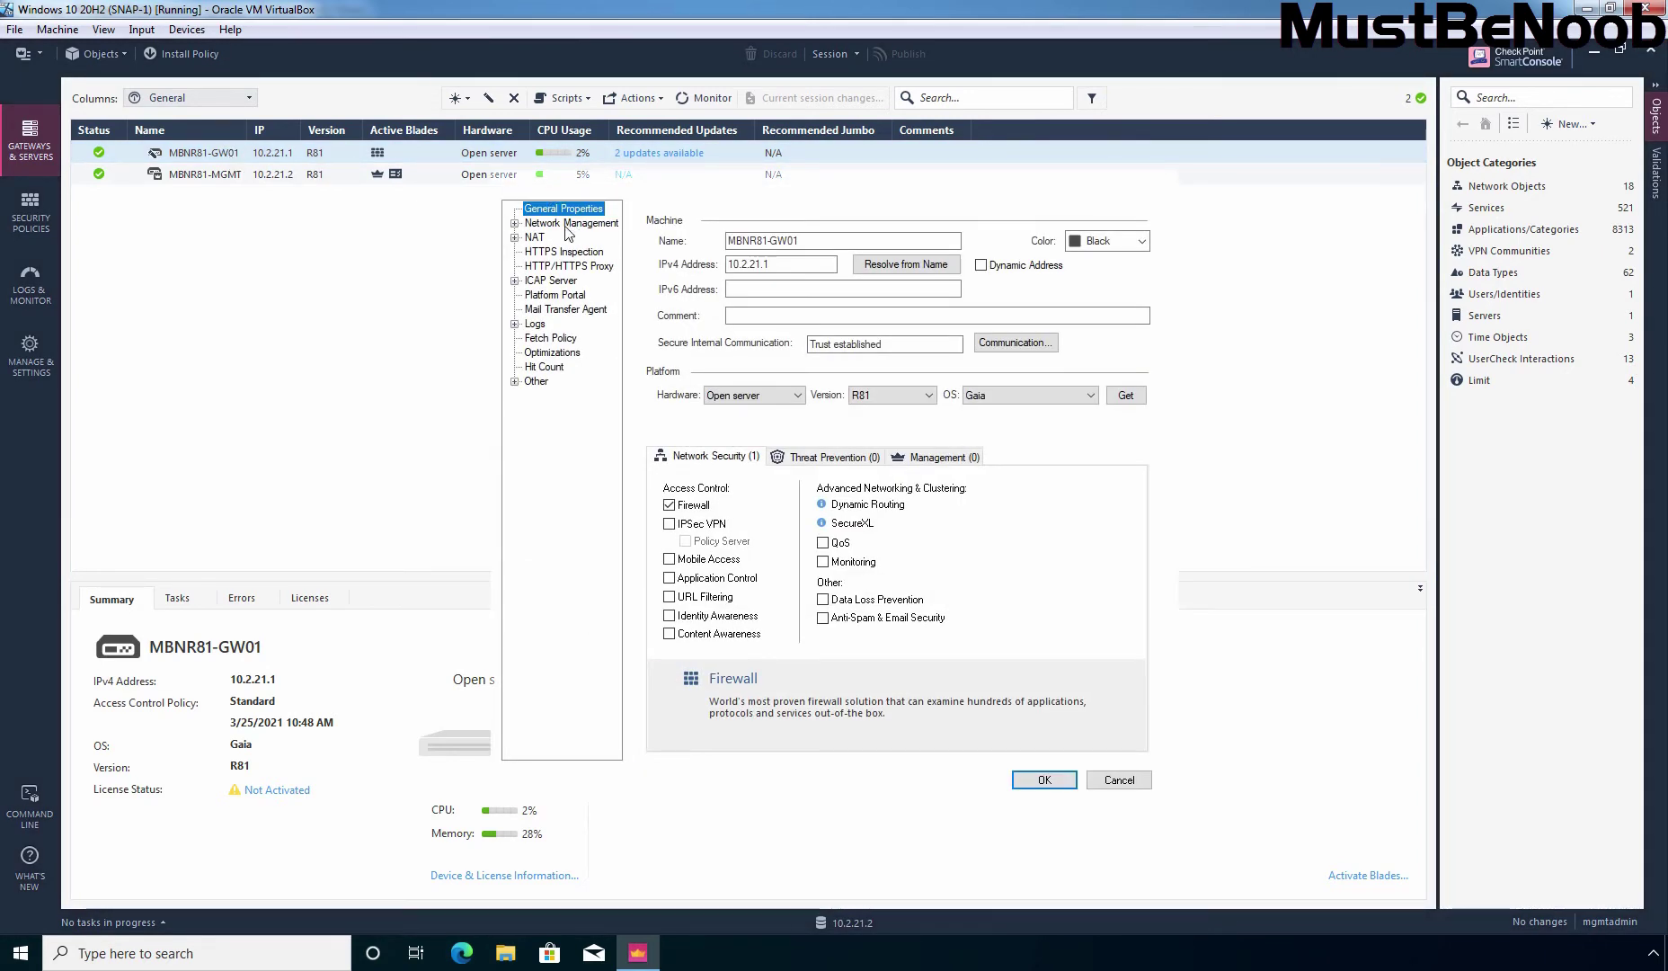
pyautogui.click(567, 224)
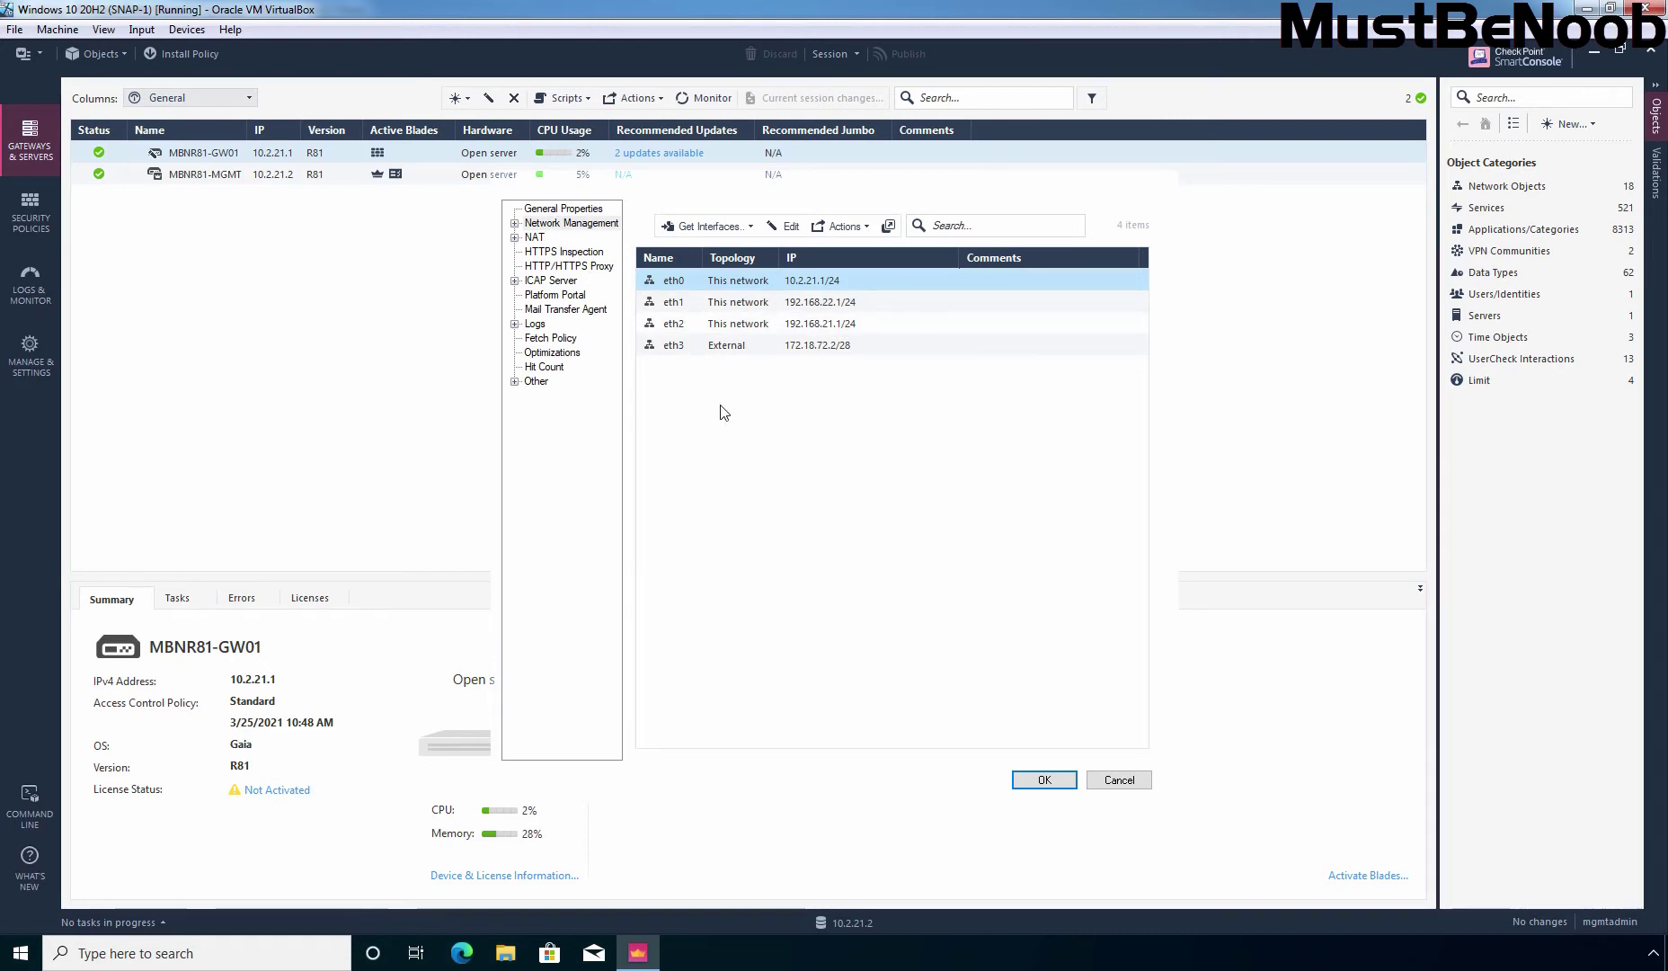
pyautogui.click(719, 228)
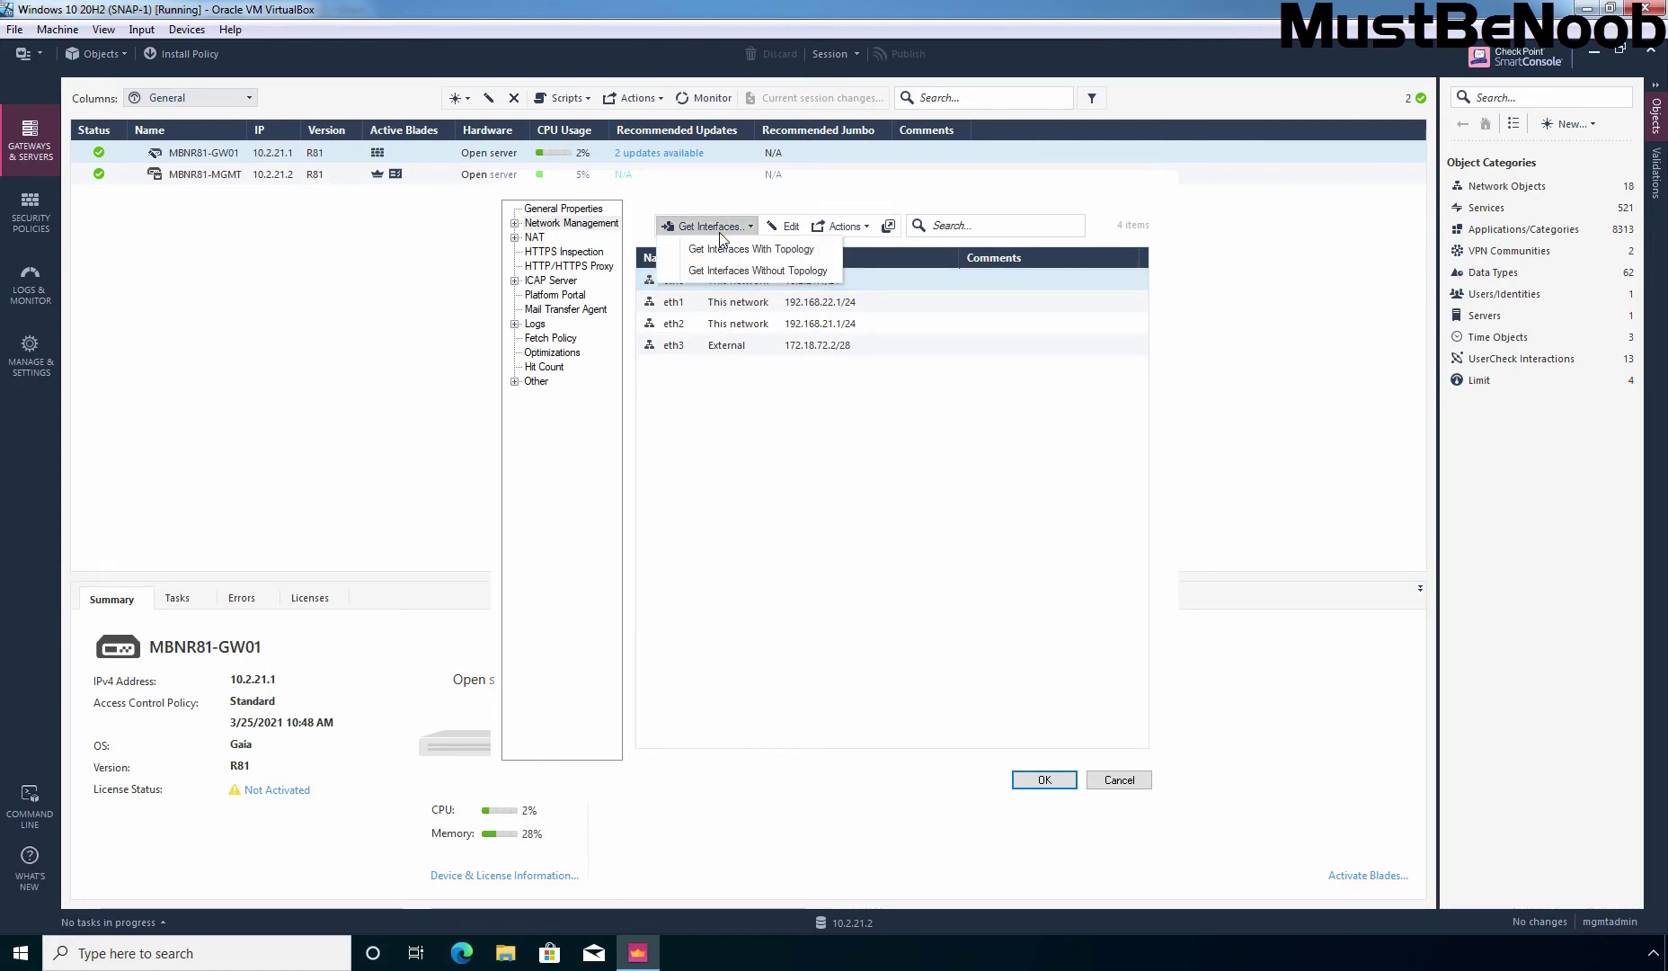
pyautogui.click(769, 259)
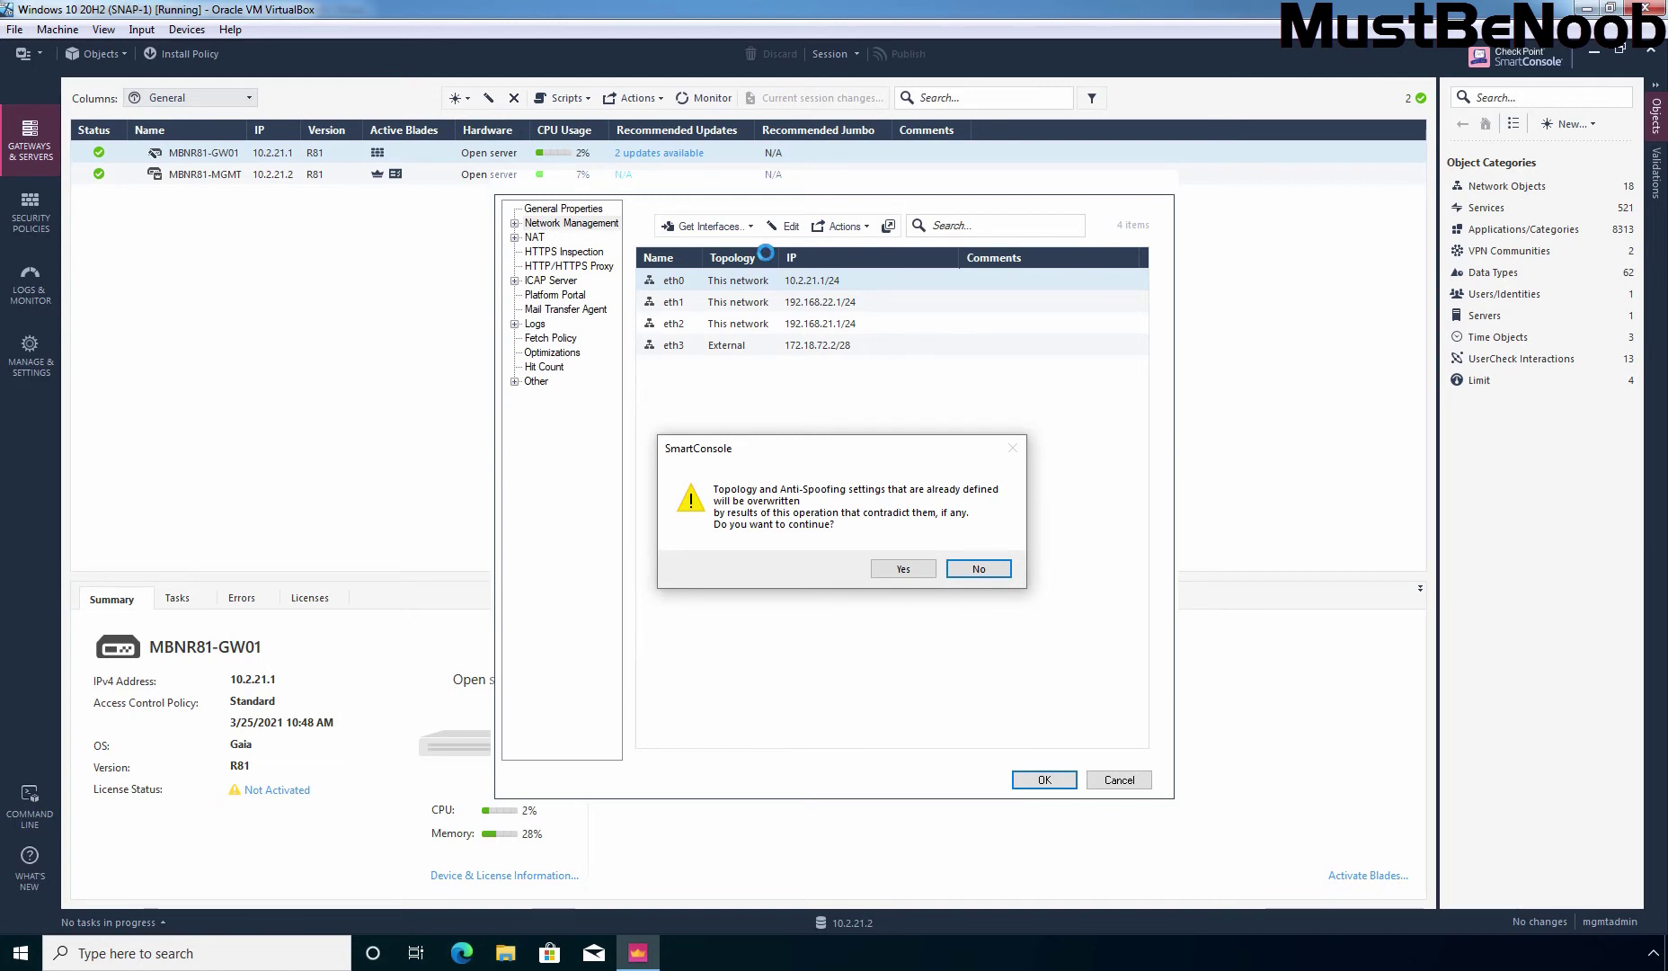
pyautogui.click(903, 570)
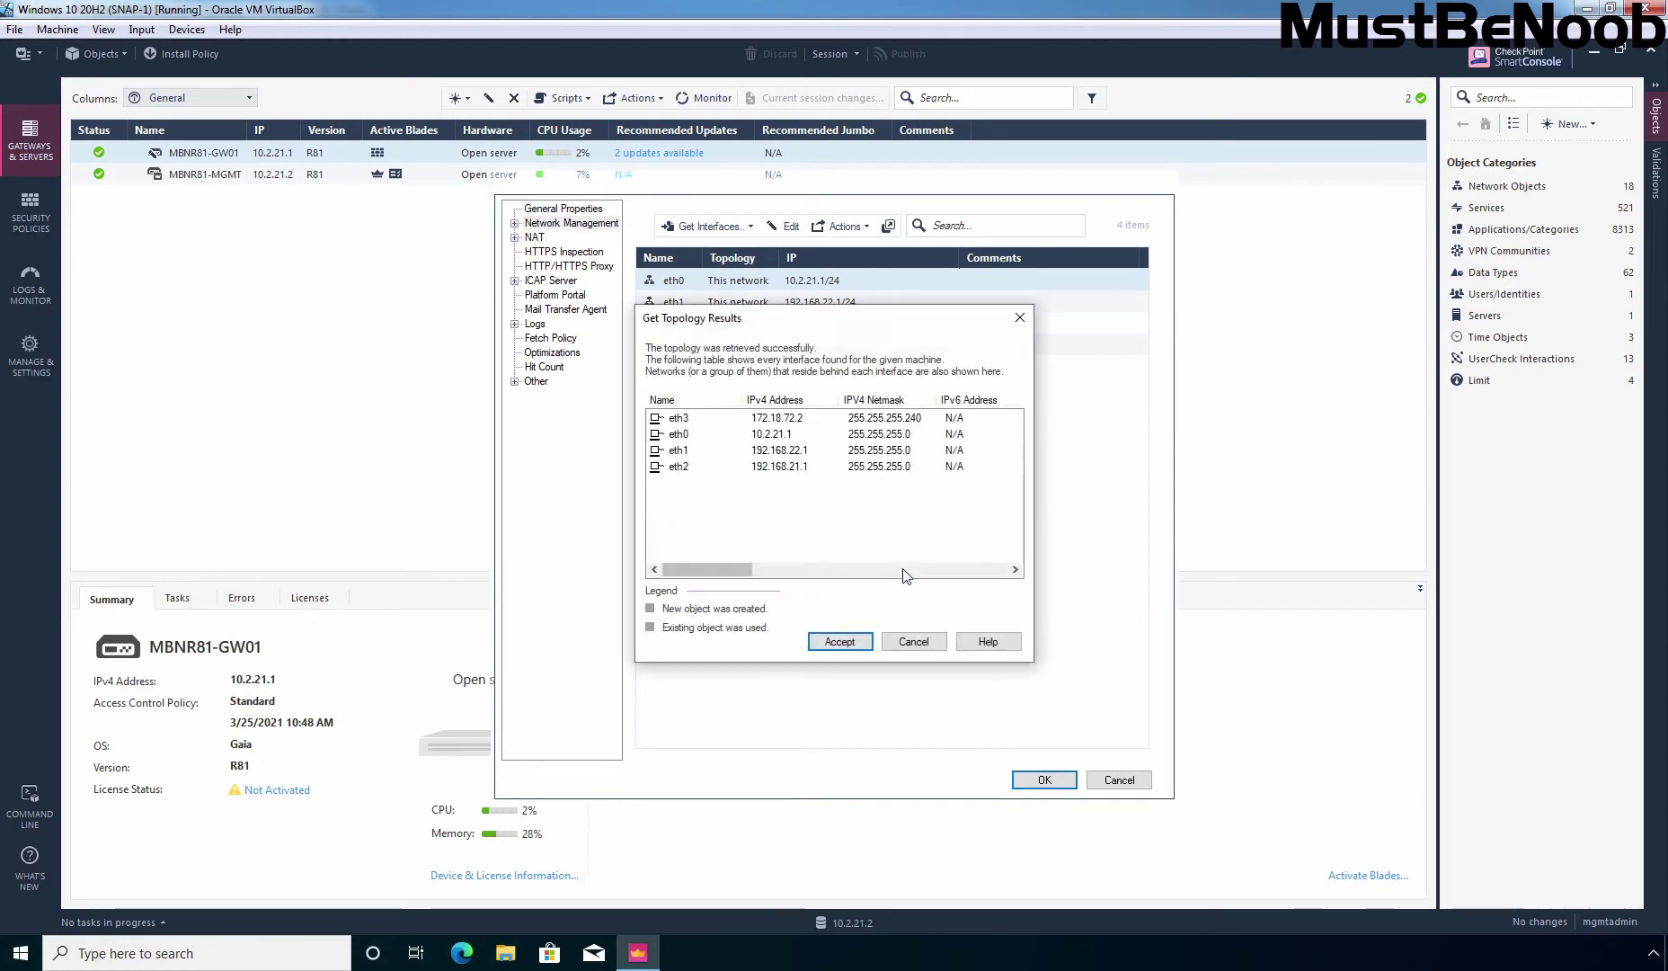
# - Accept the retrieved topology and review the eth1, eth2 and eth3 entries in the interface list
pyautogui.click(838, 642)
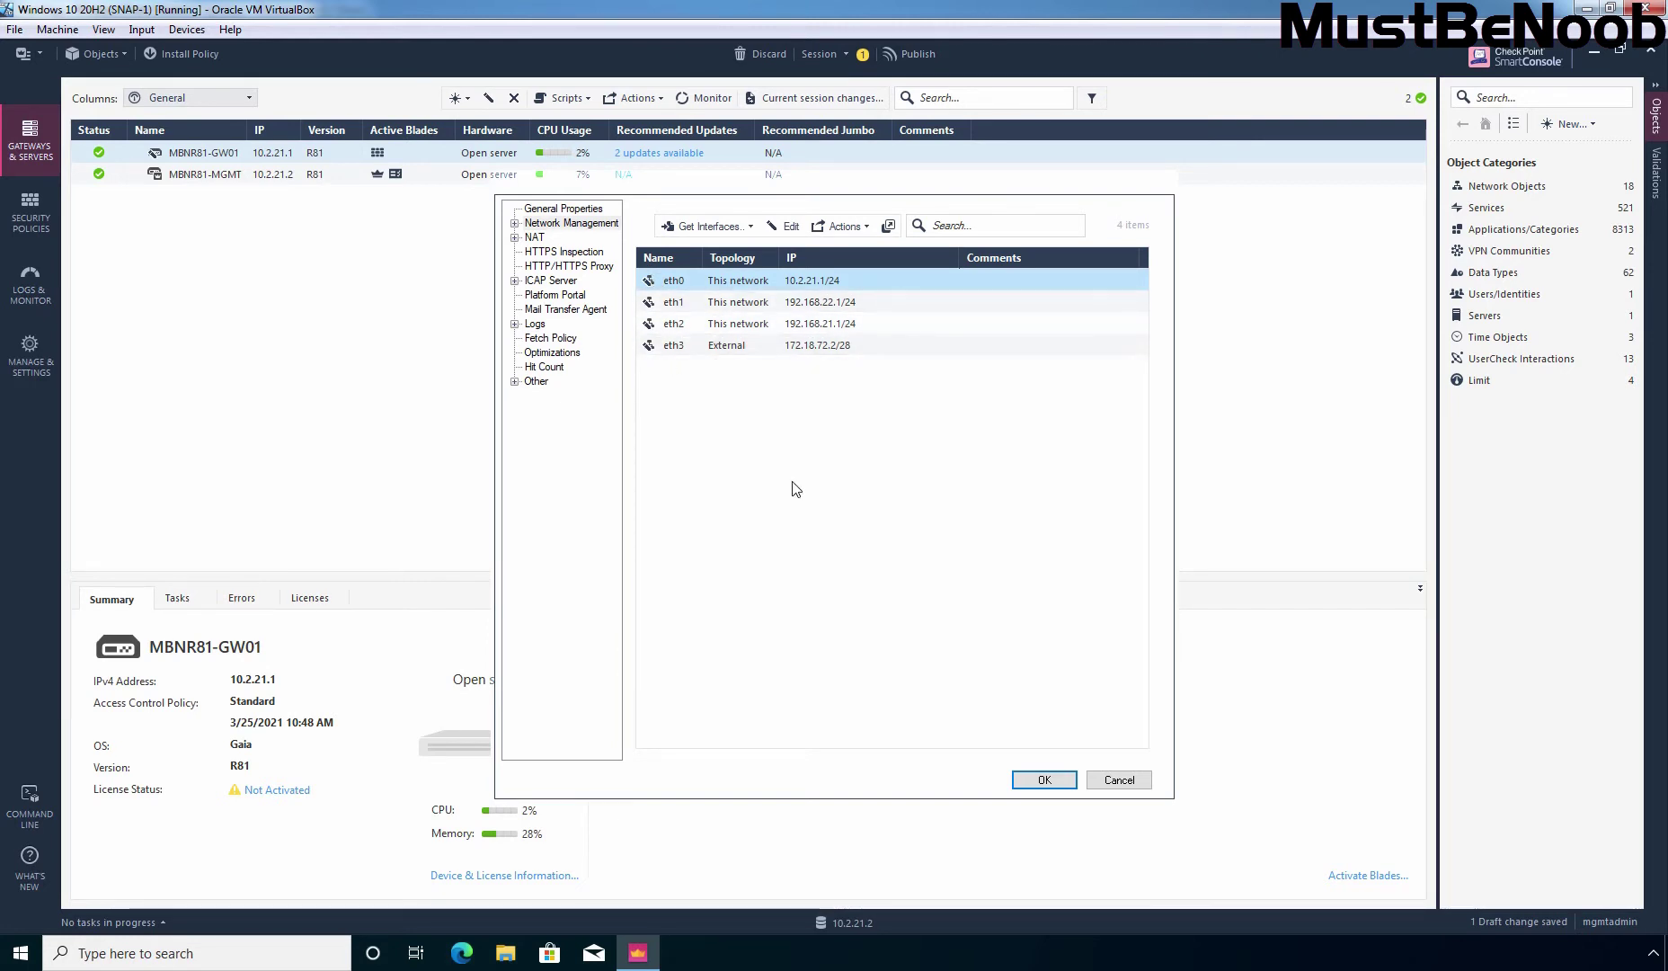
pyautogui.click(674, 304)
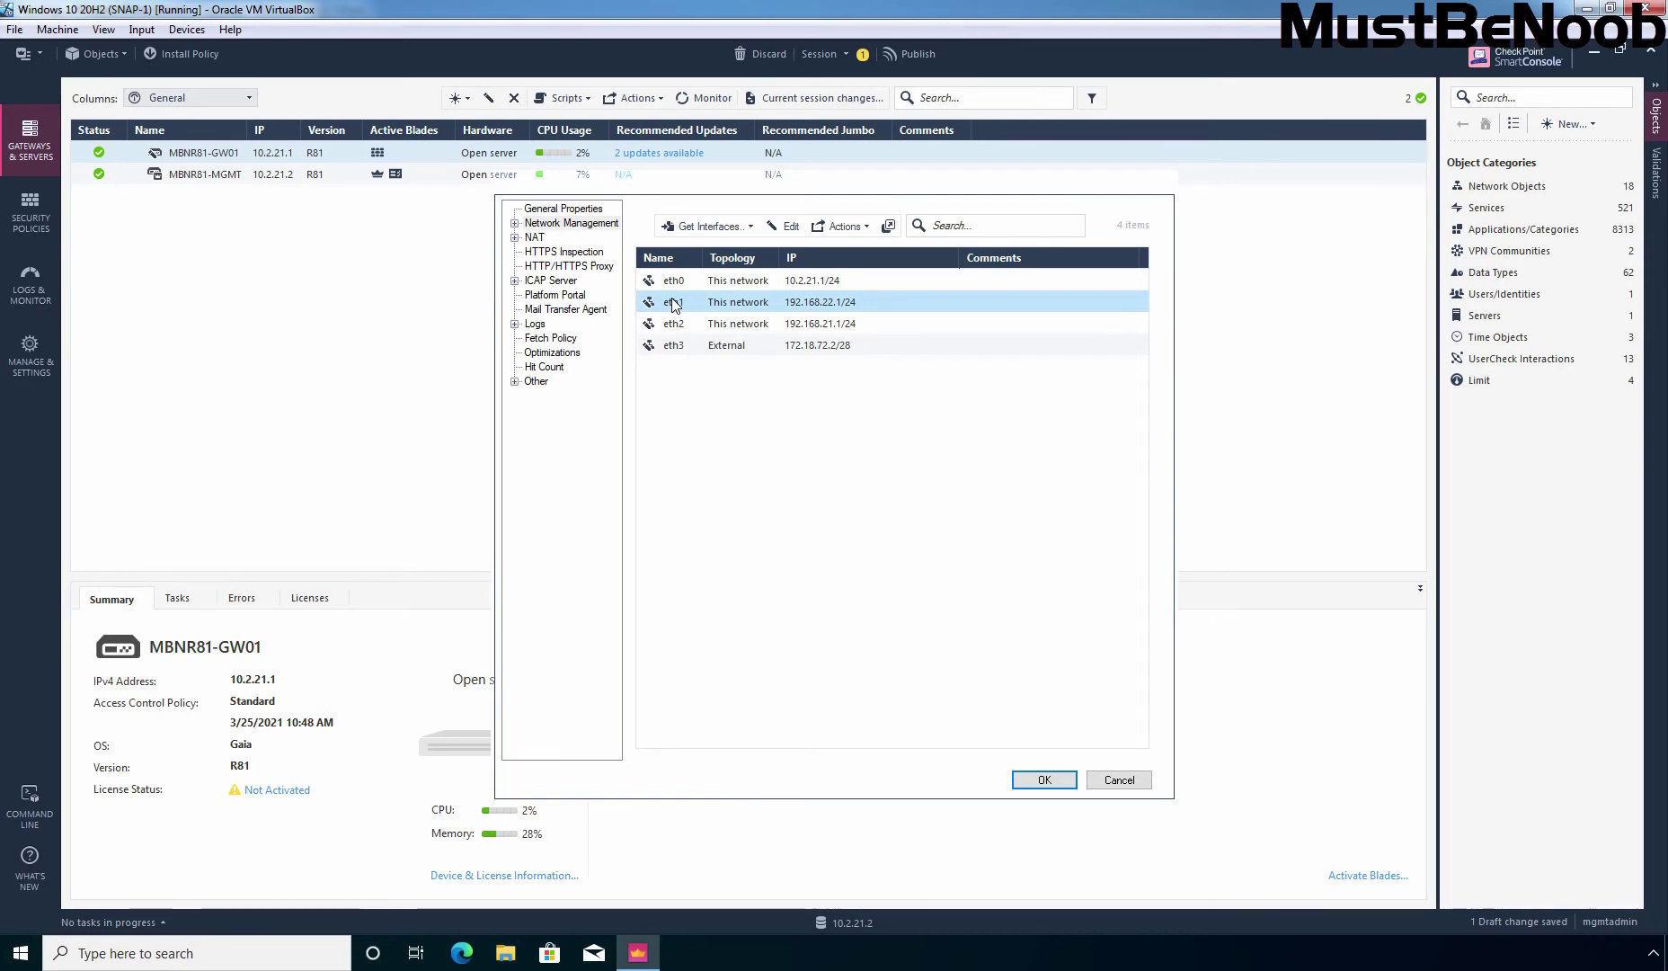
pyautogui.click(678, 330)
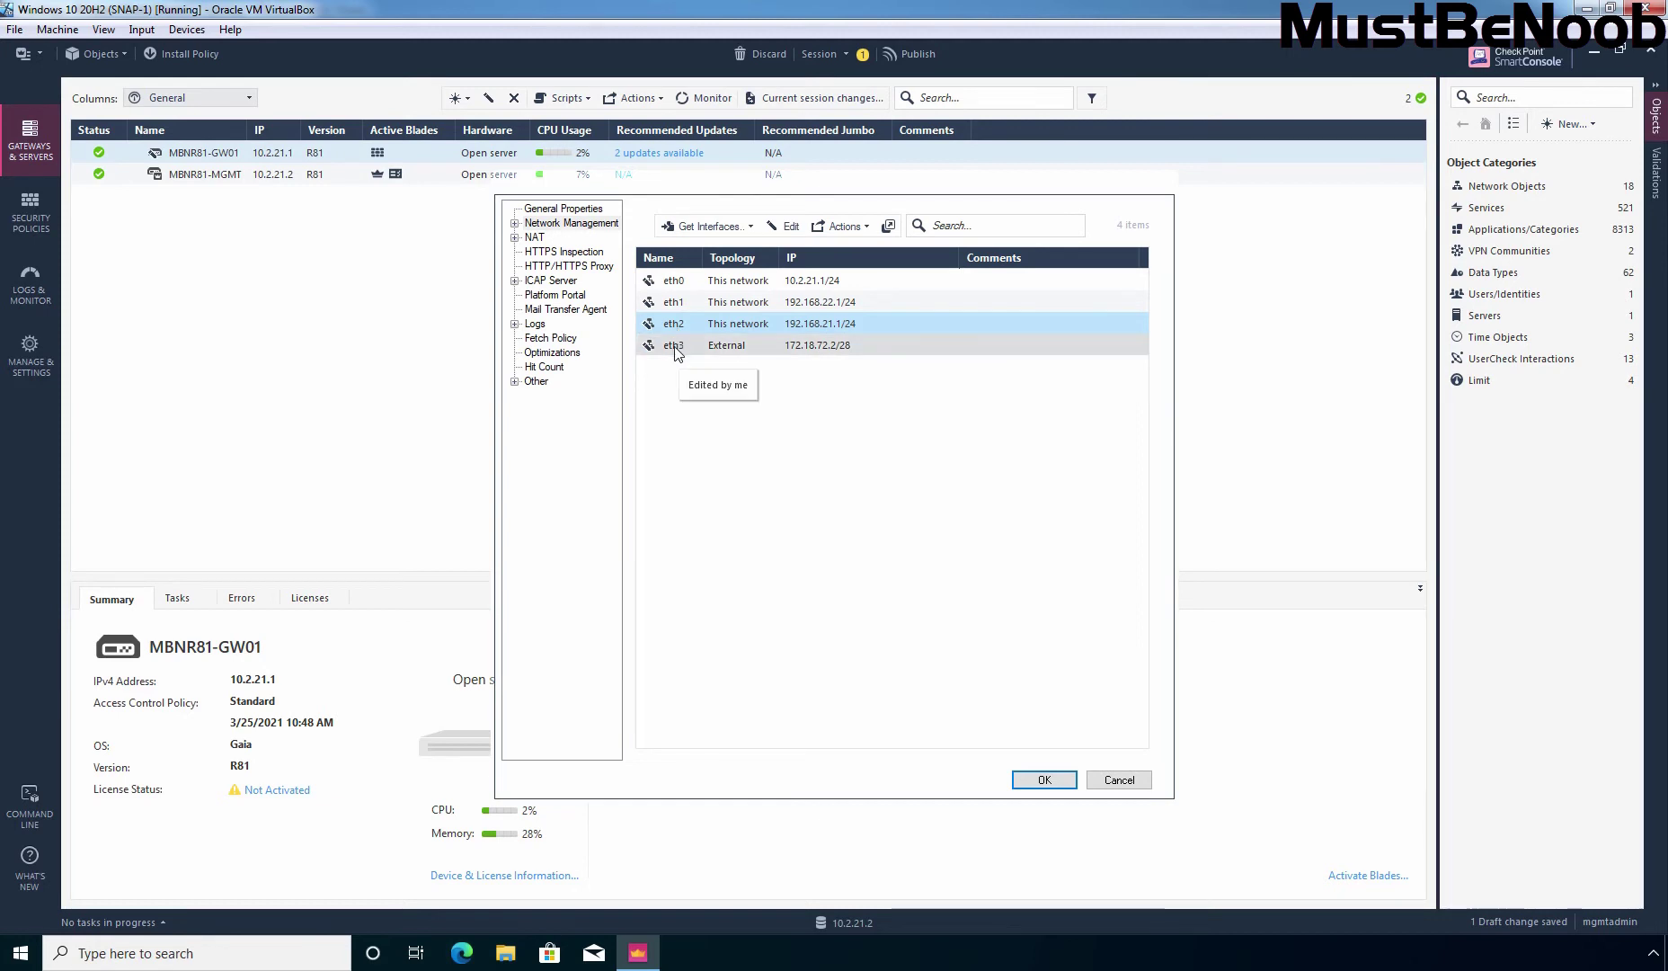
pyautogui.click(676, 349)
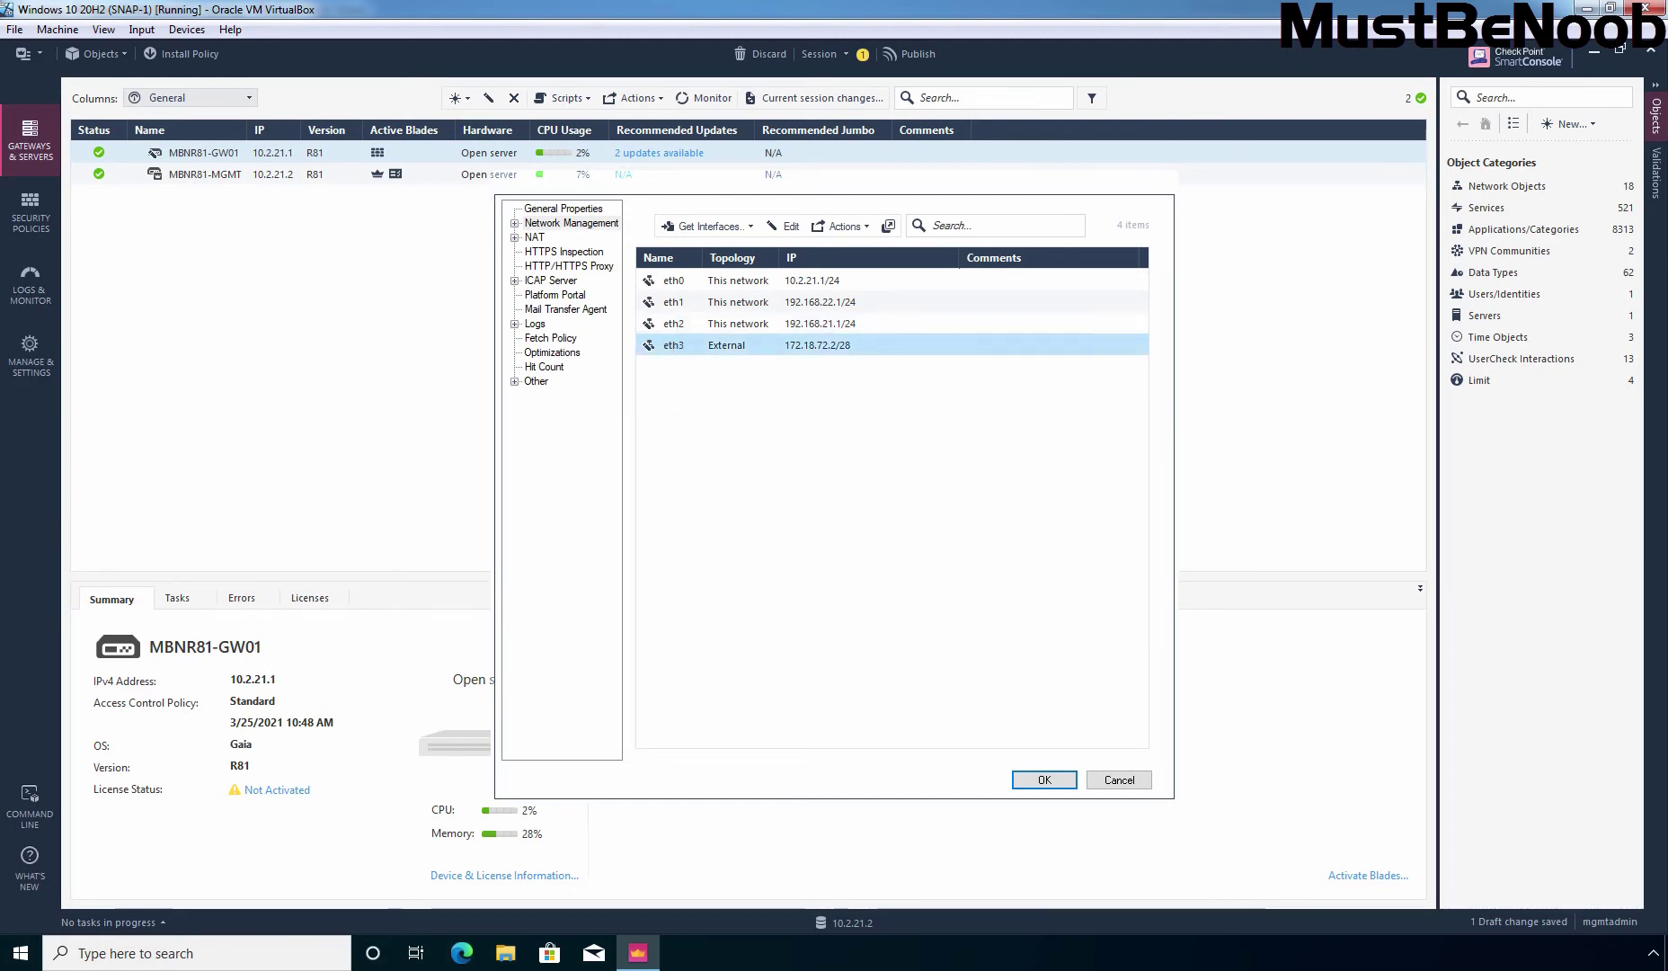
pyautogui.hotkey('alt', 'Tab')
# - Open eth0's interface properties from the Network Management list
pyautogui.click(669, 284)
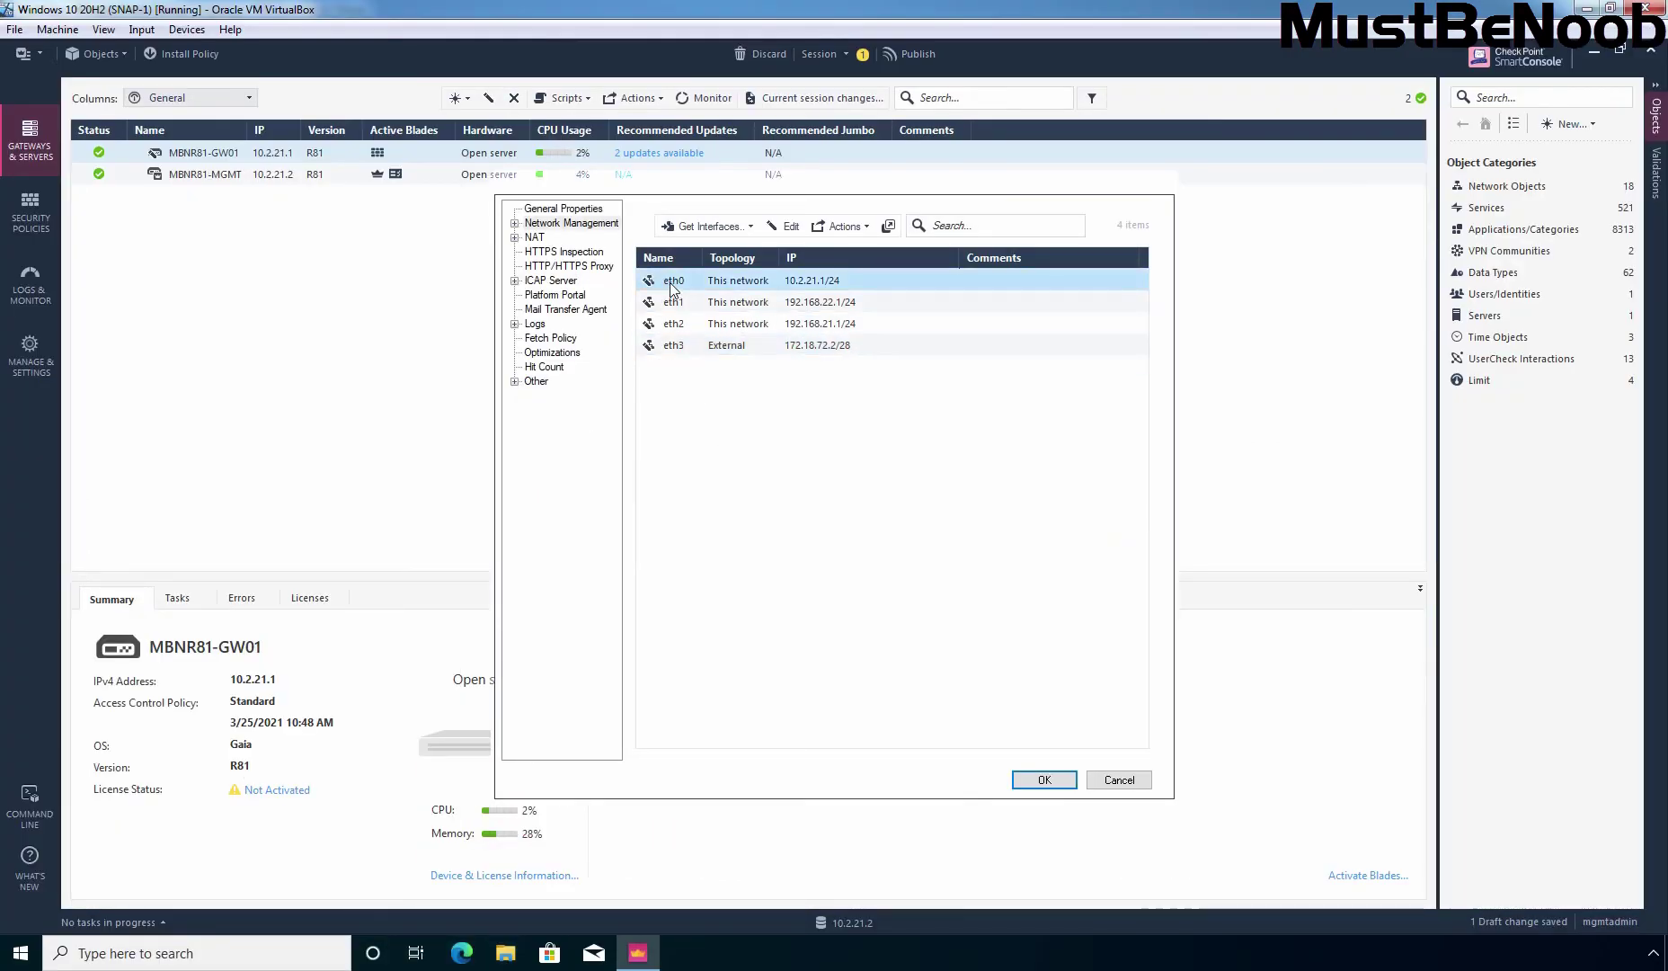
pyautogui.click(791, 228)
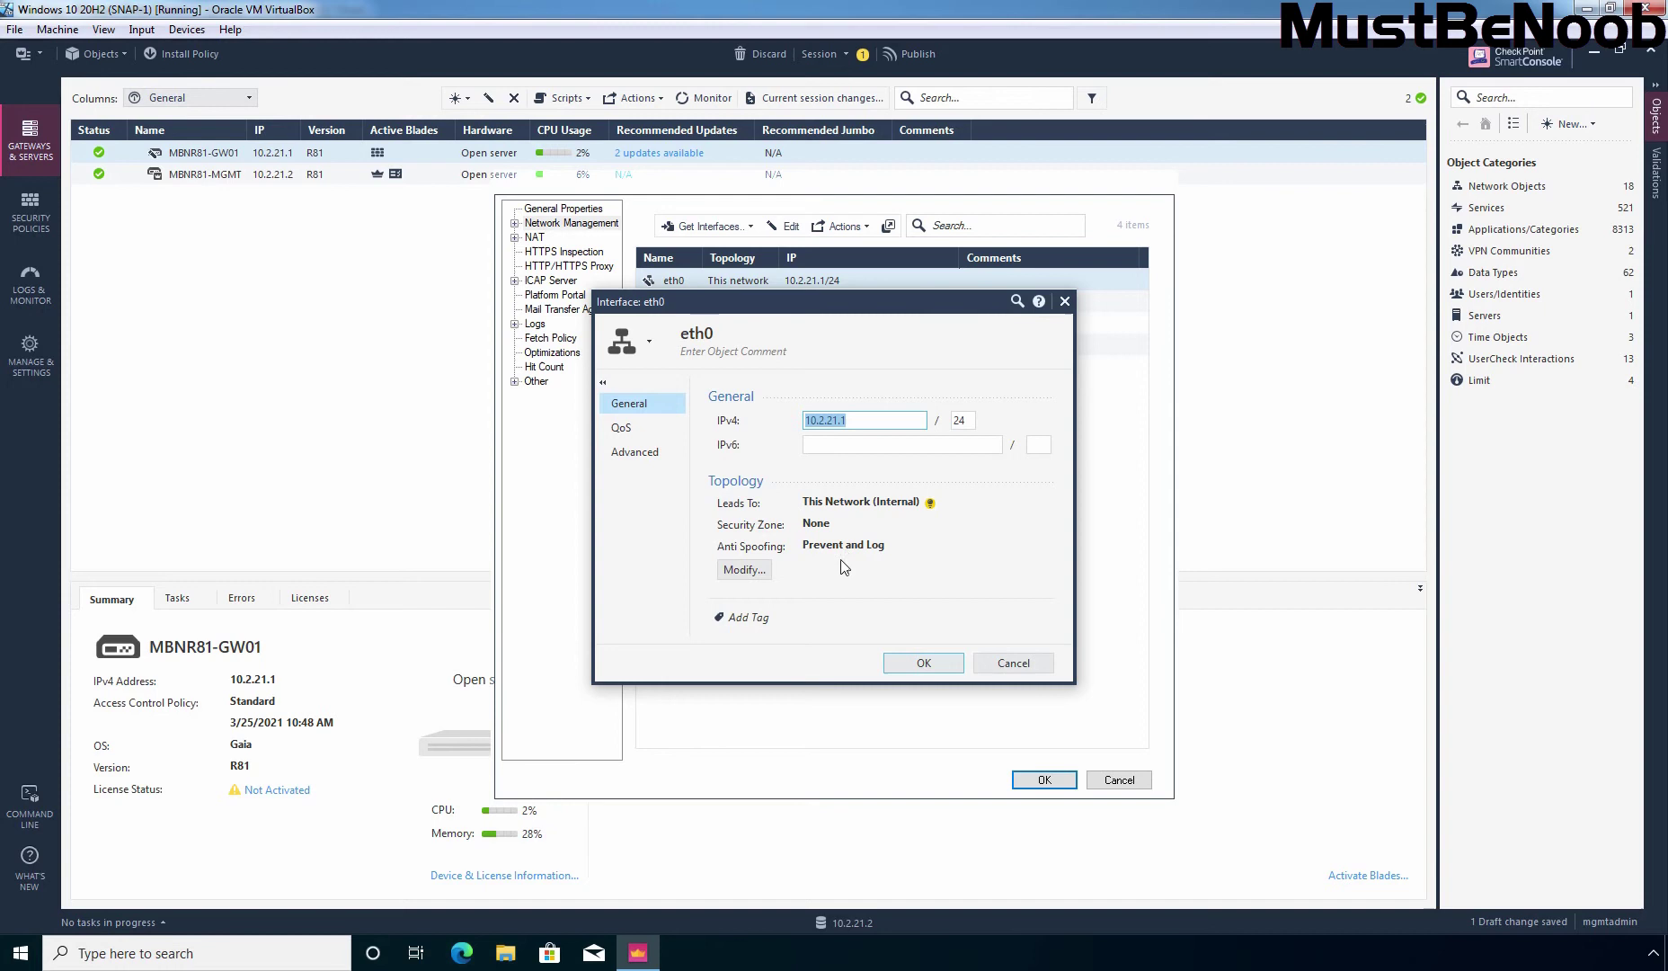
# - Set eth0's security zone to InternalZone, keeping Prevent and Log anti-spoofing, and save the interface
pyautogui.click(739, 571)
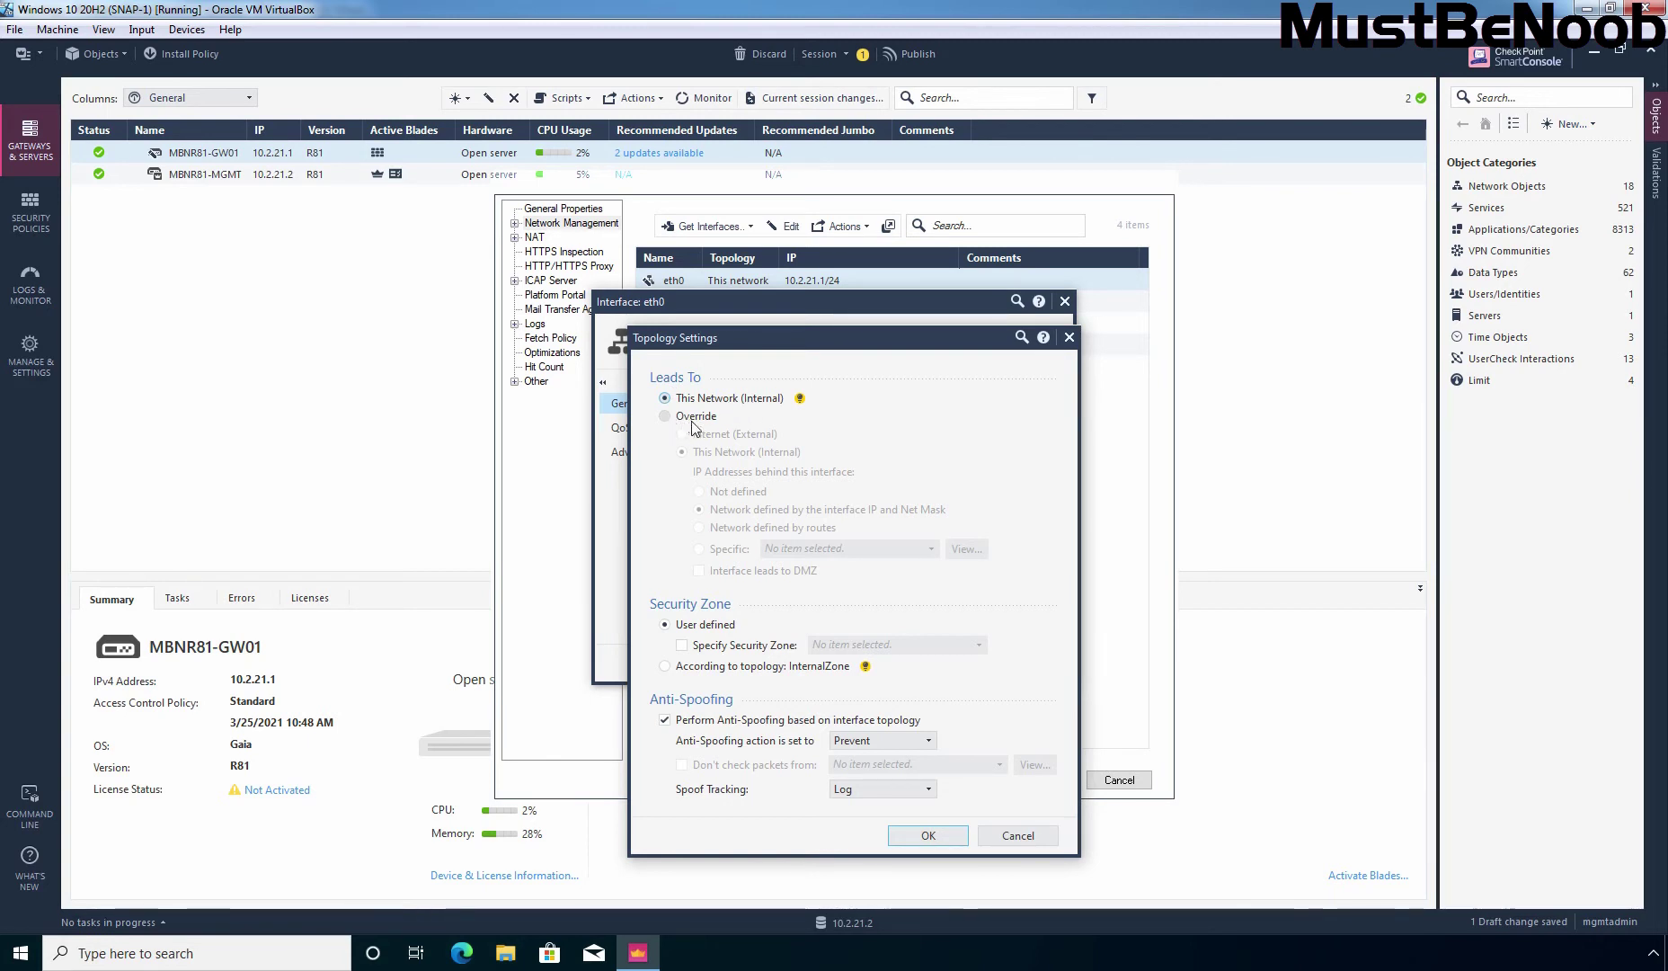
pyautogui.click(682, 646)
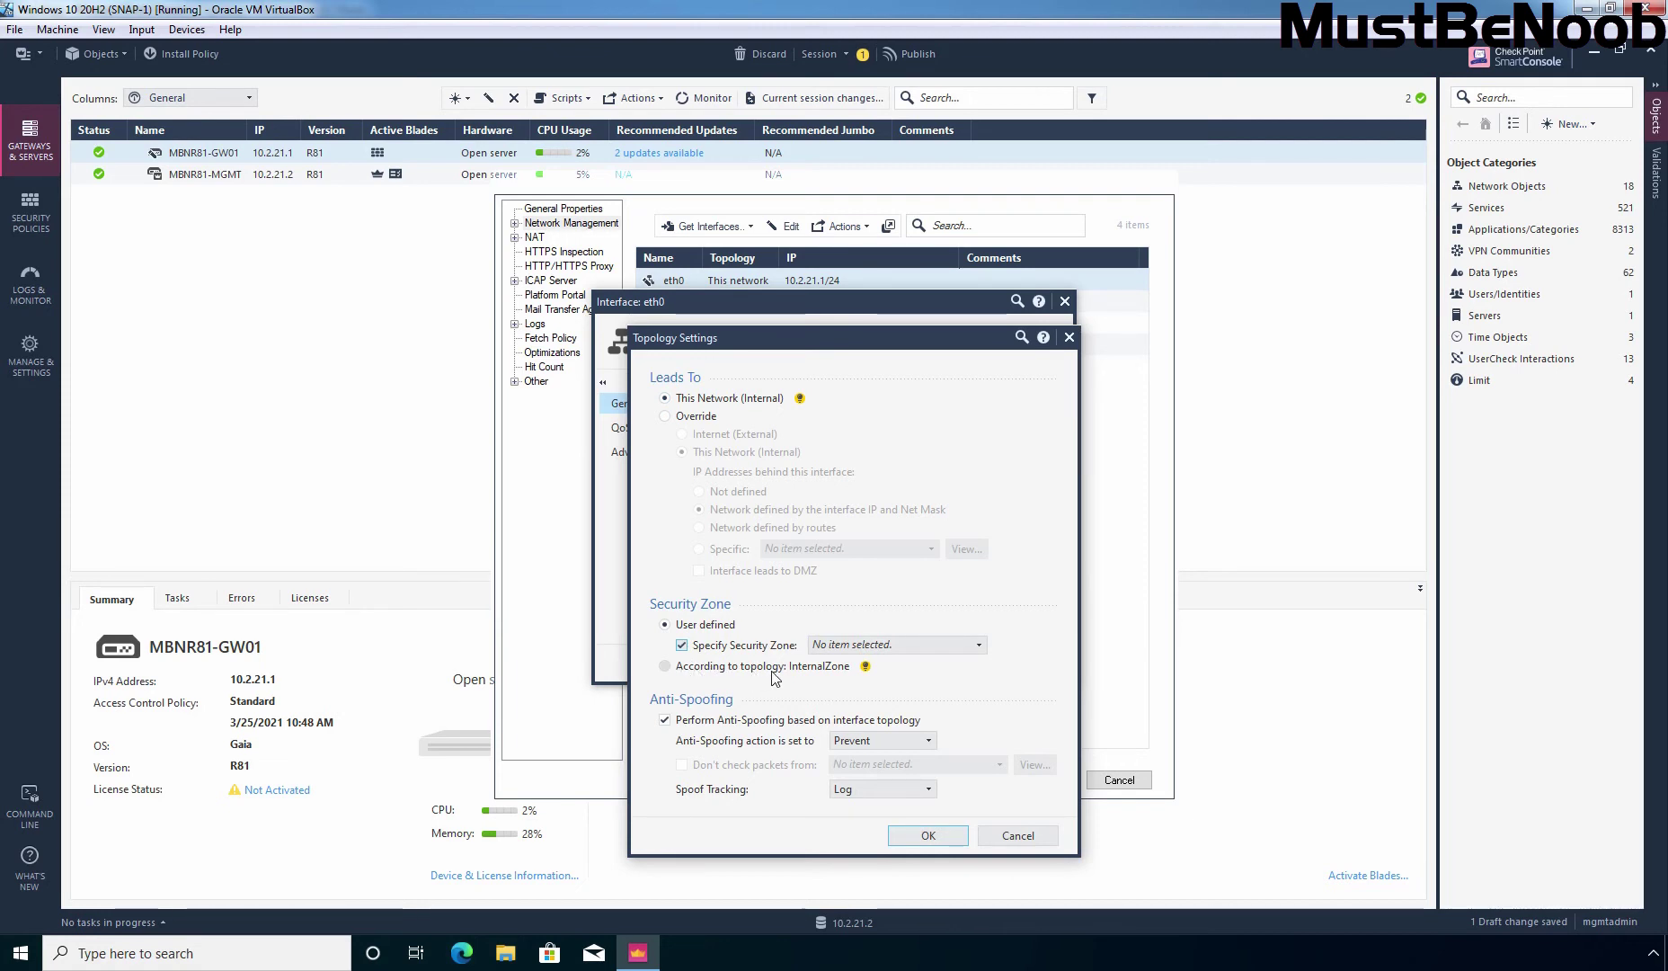
pyautogui.click(979, 646)
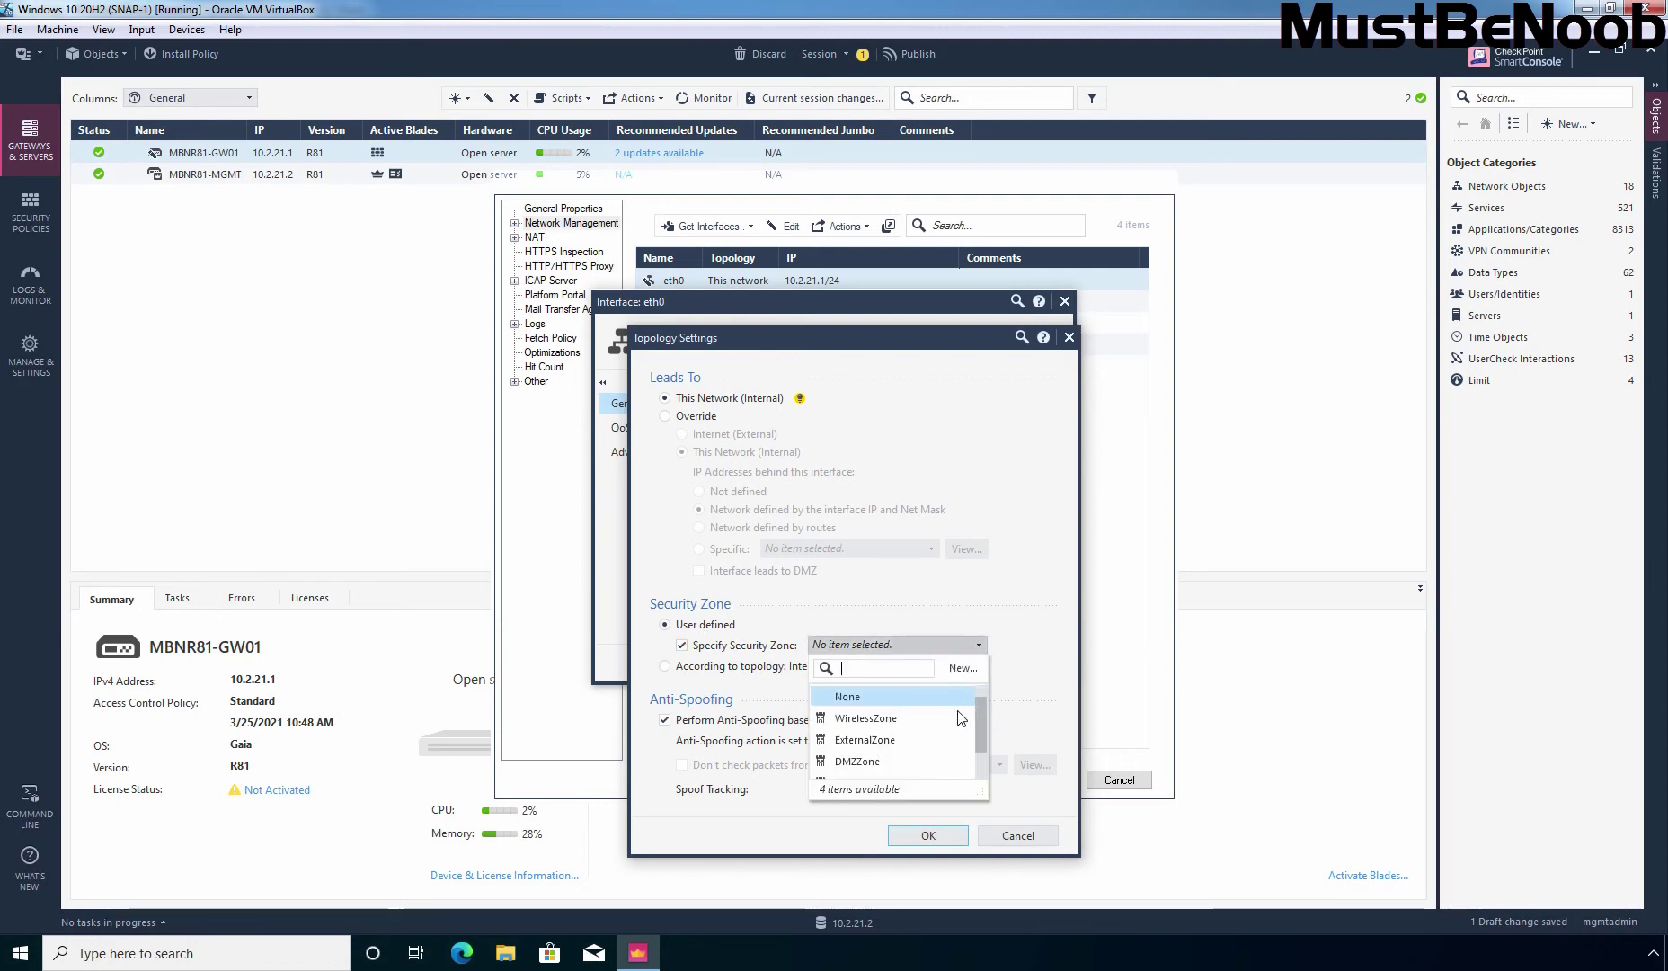
pyautogui.scroll(-1, 949, 715)
pyautogui.moveTo(949, 717)
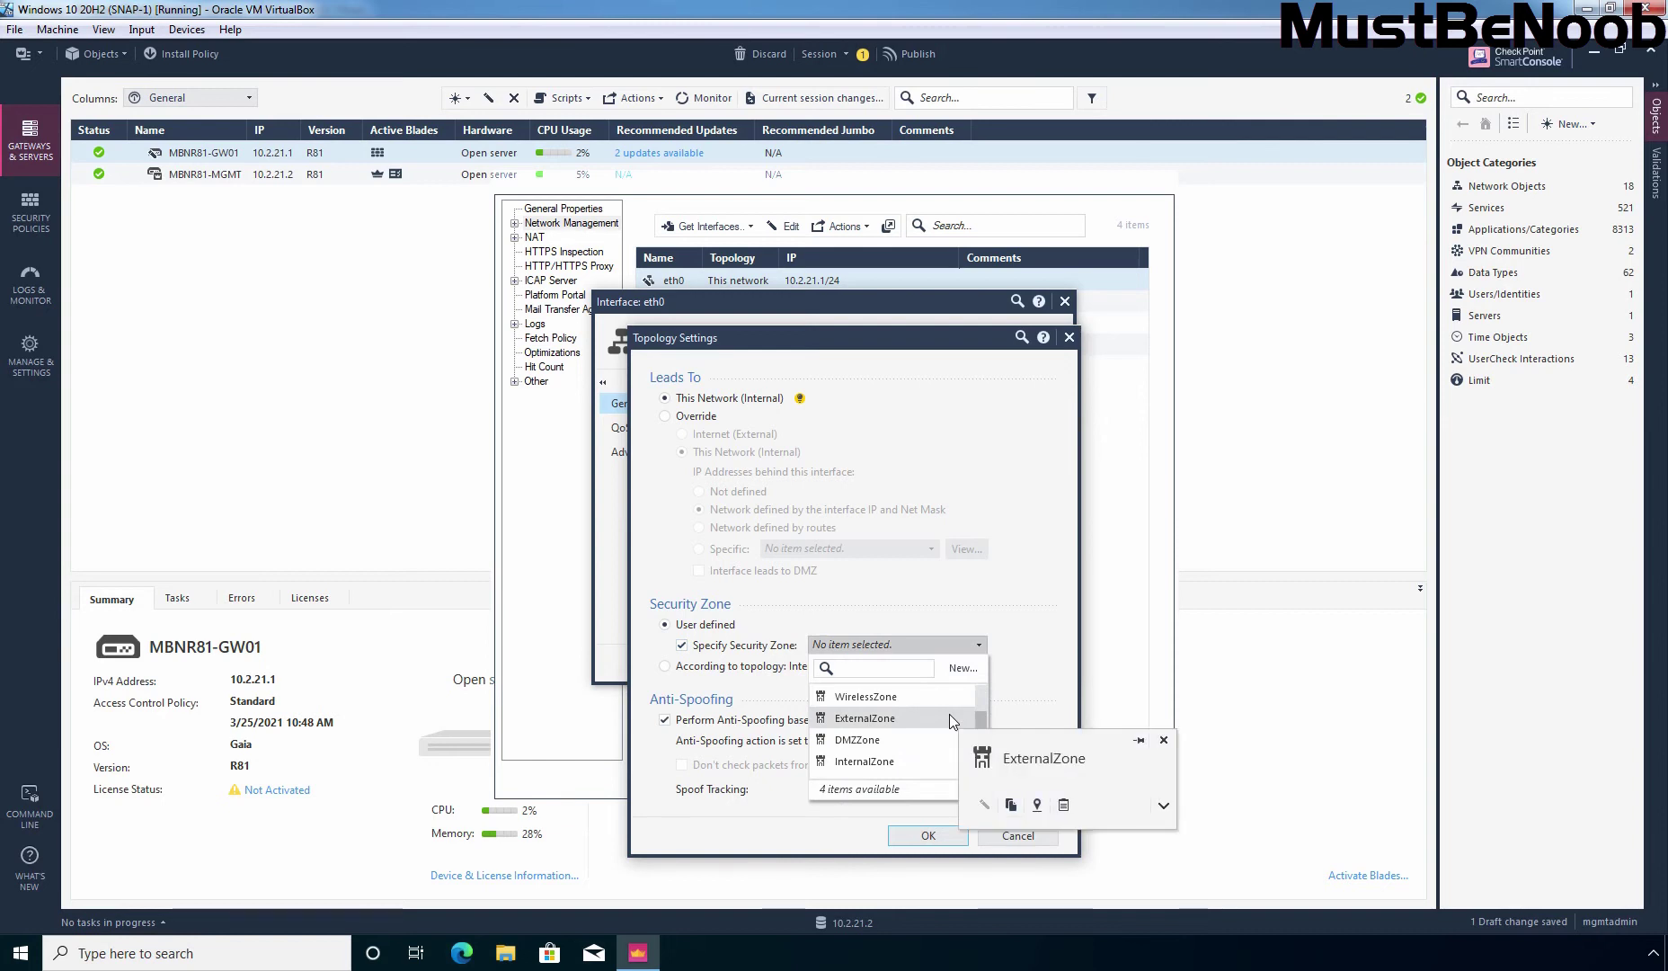
pyautogui.click(894, 760)
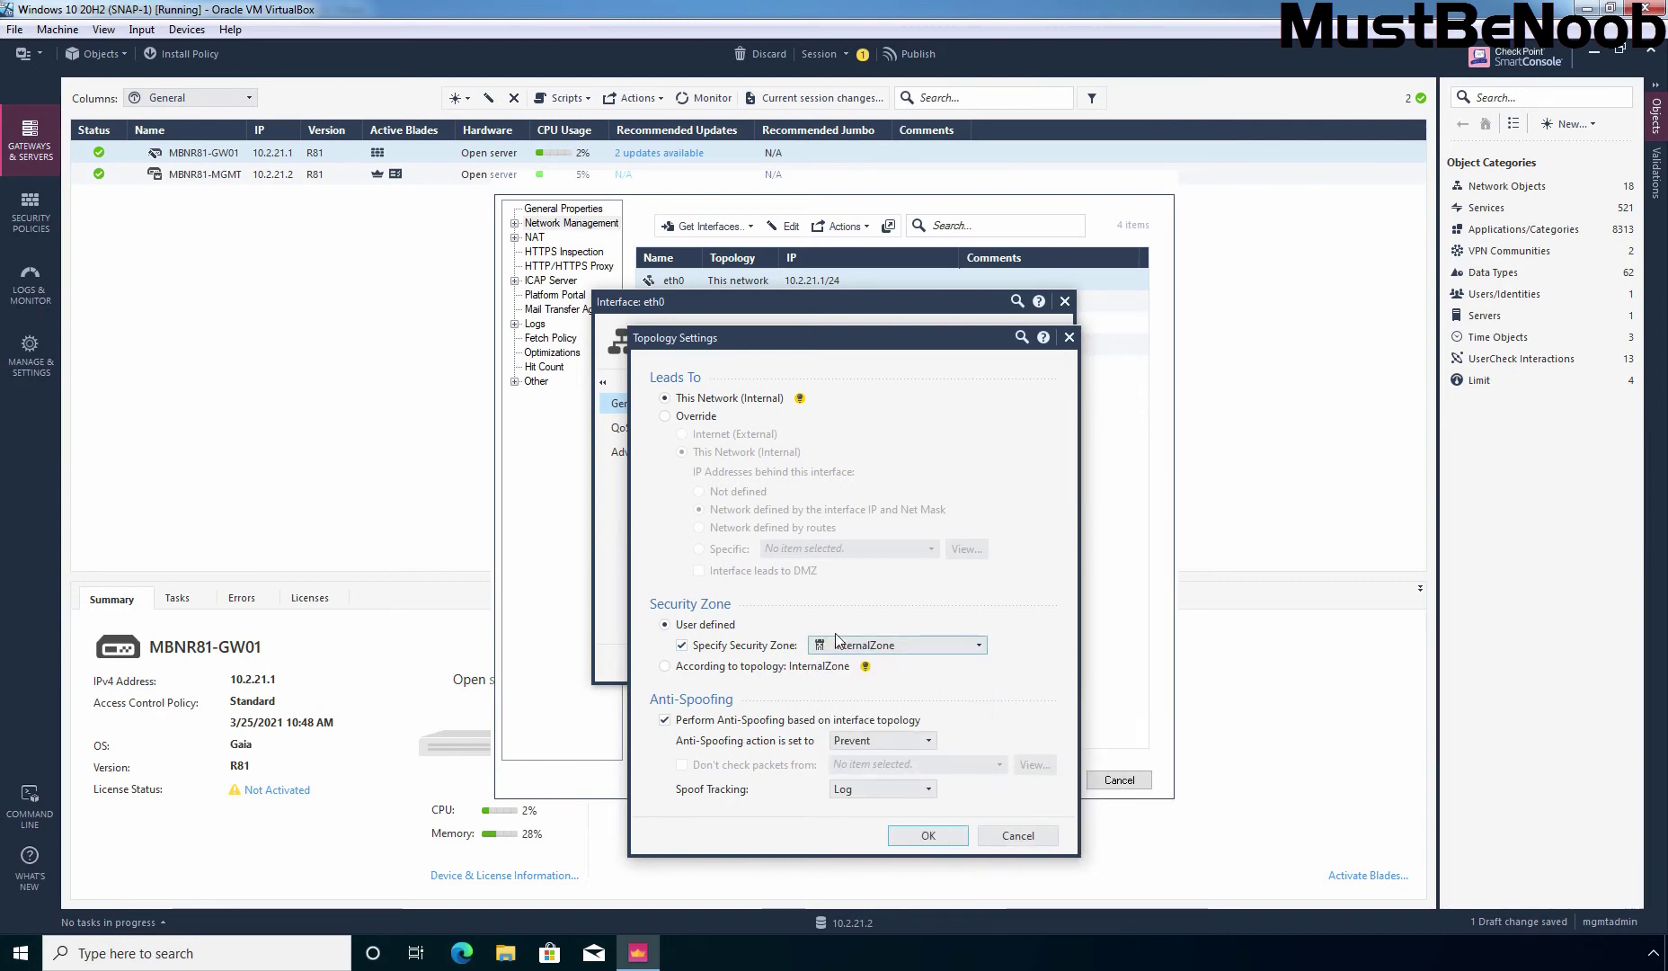
pyautogui.moveTo(888, 644)
pyautogui.click(927, 835)
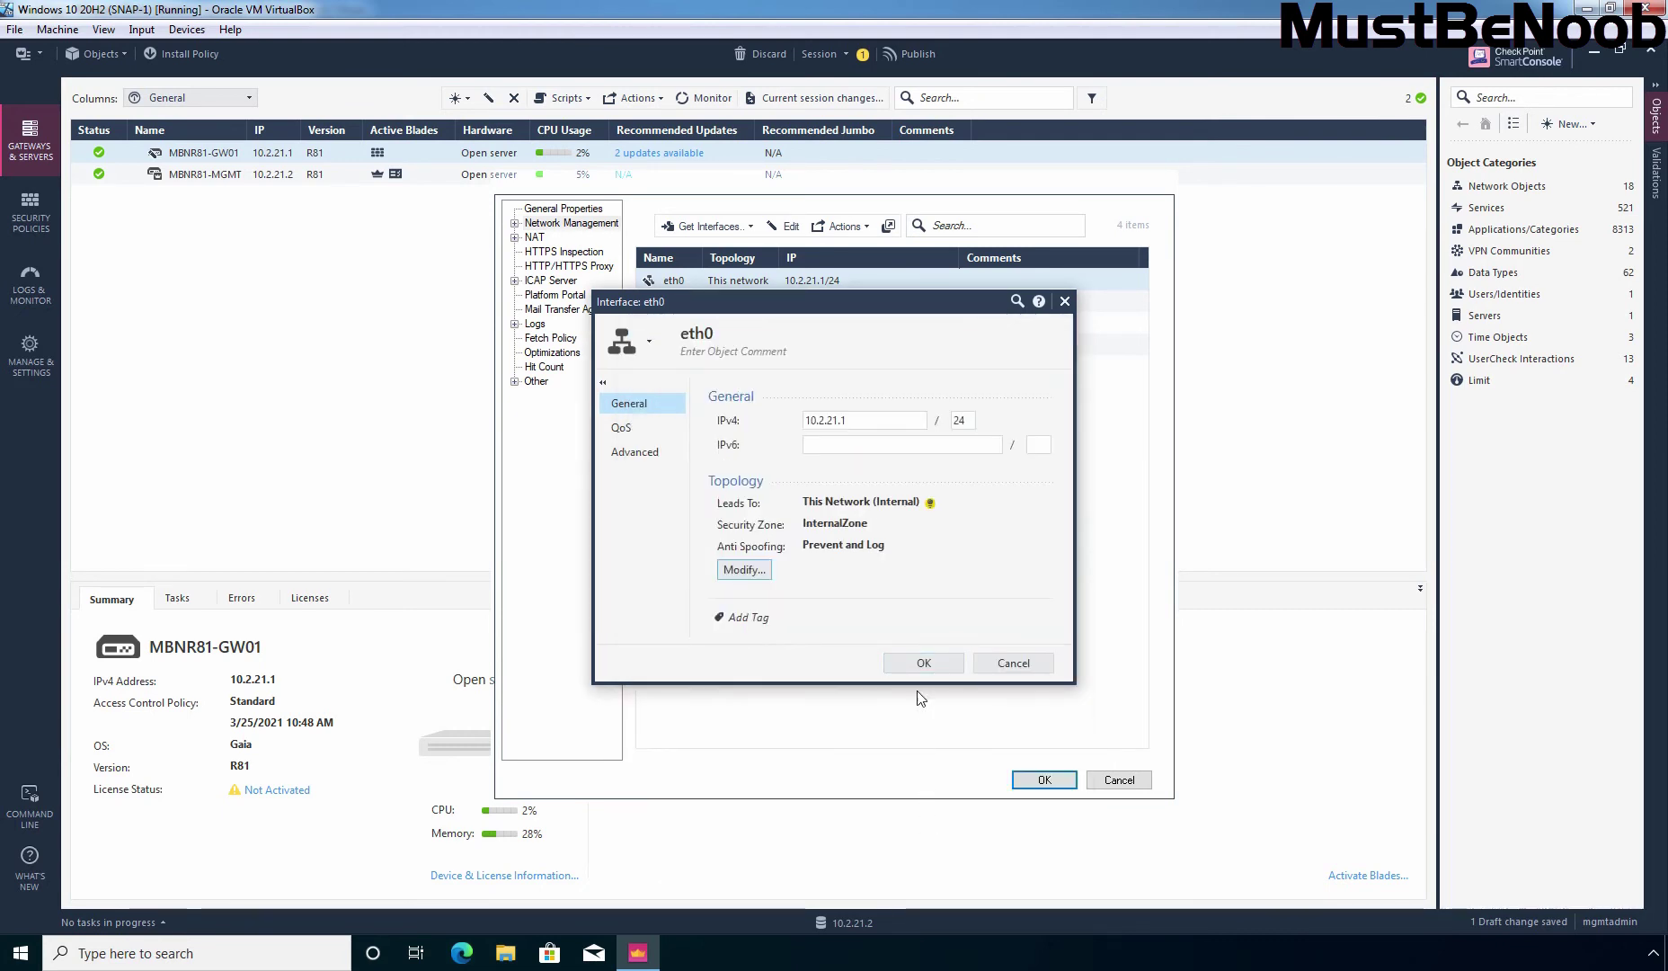
pyautogui.click(926, 662)
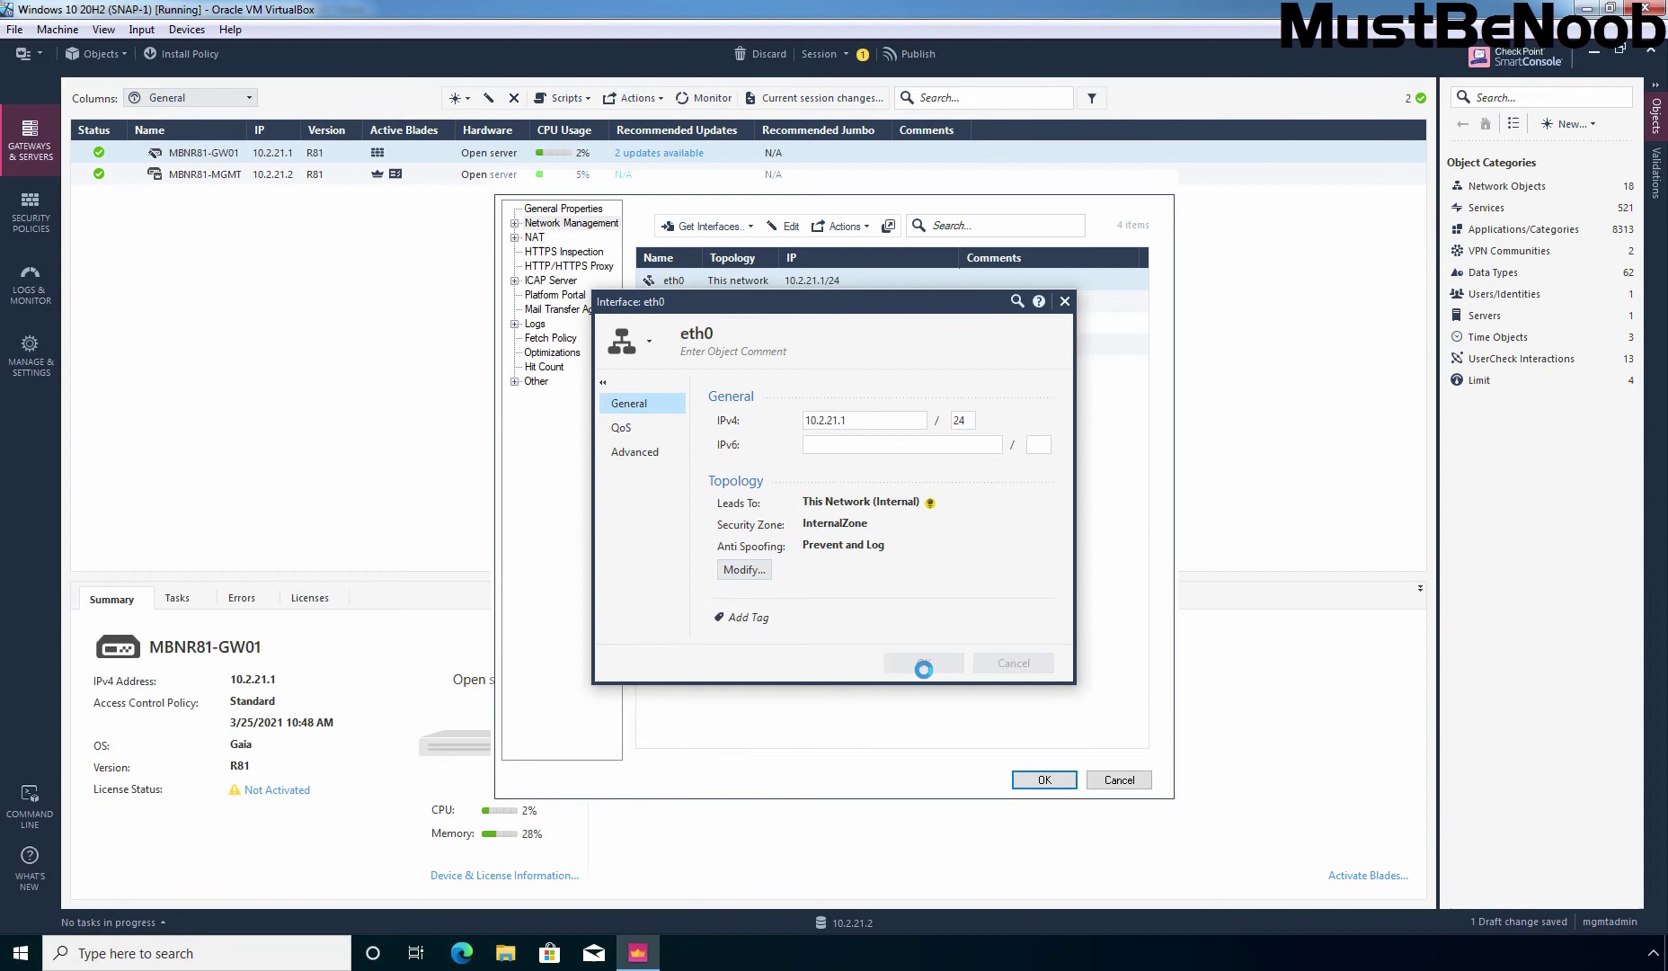
# - Edit eth1 to specify the InternalZone security zone and save the interface
pyautogui.click(683, 309)
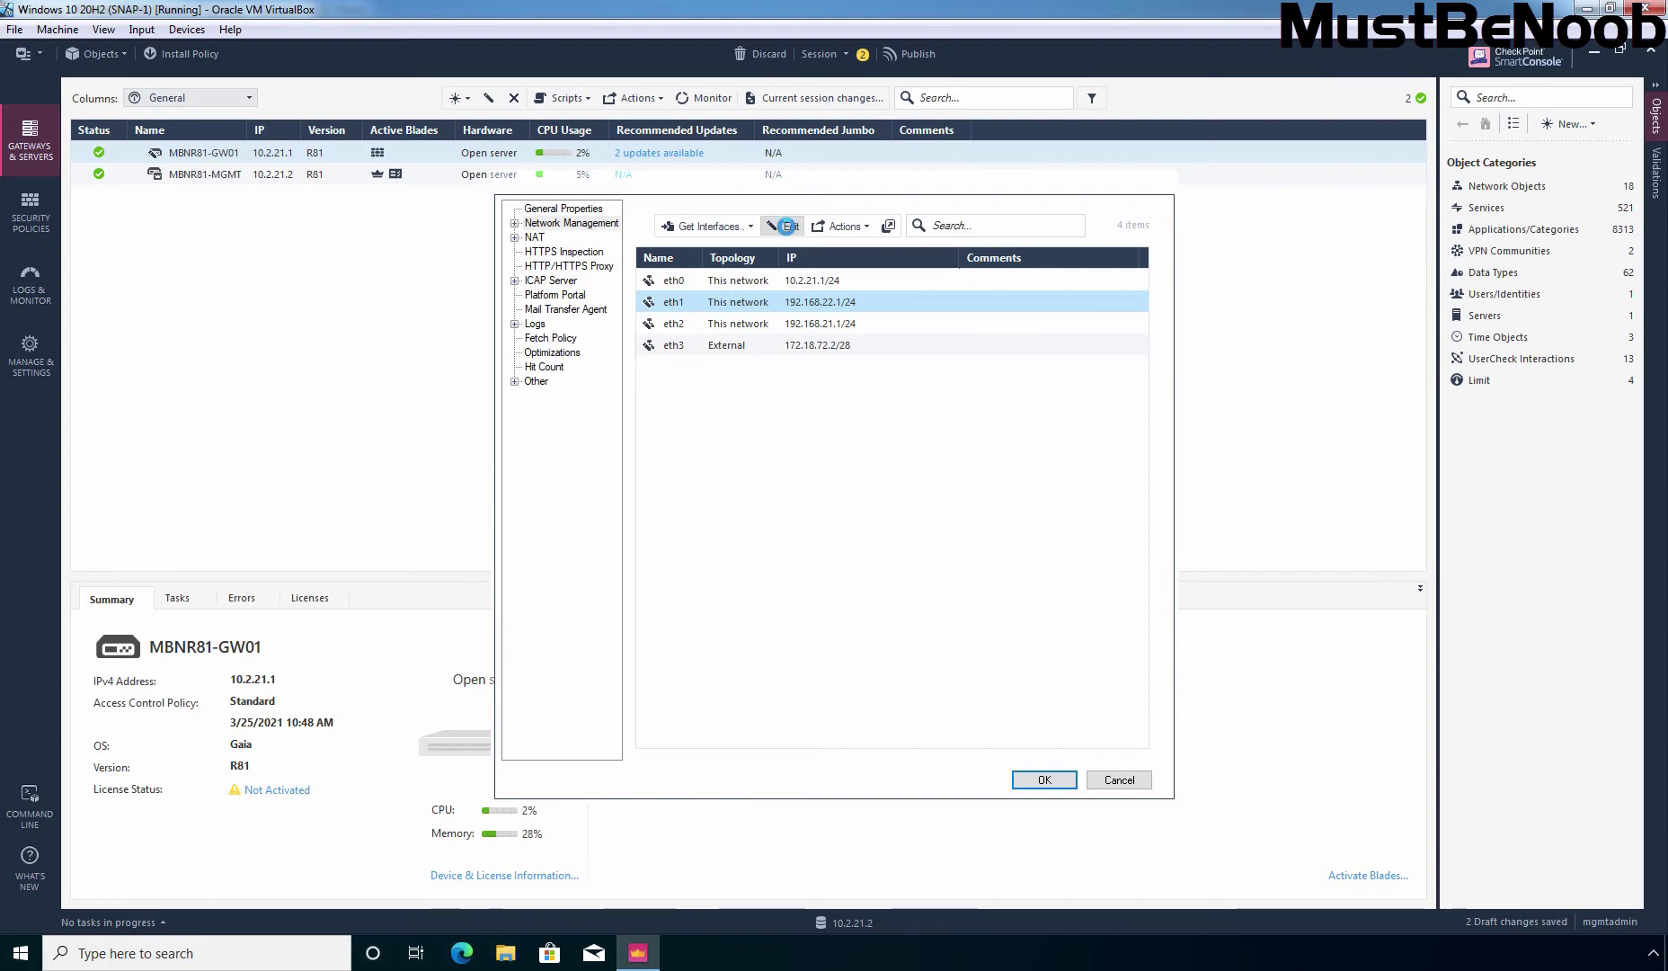
pyautogui.click(789, 228)
pyautogui.click(742, 570)
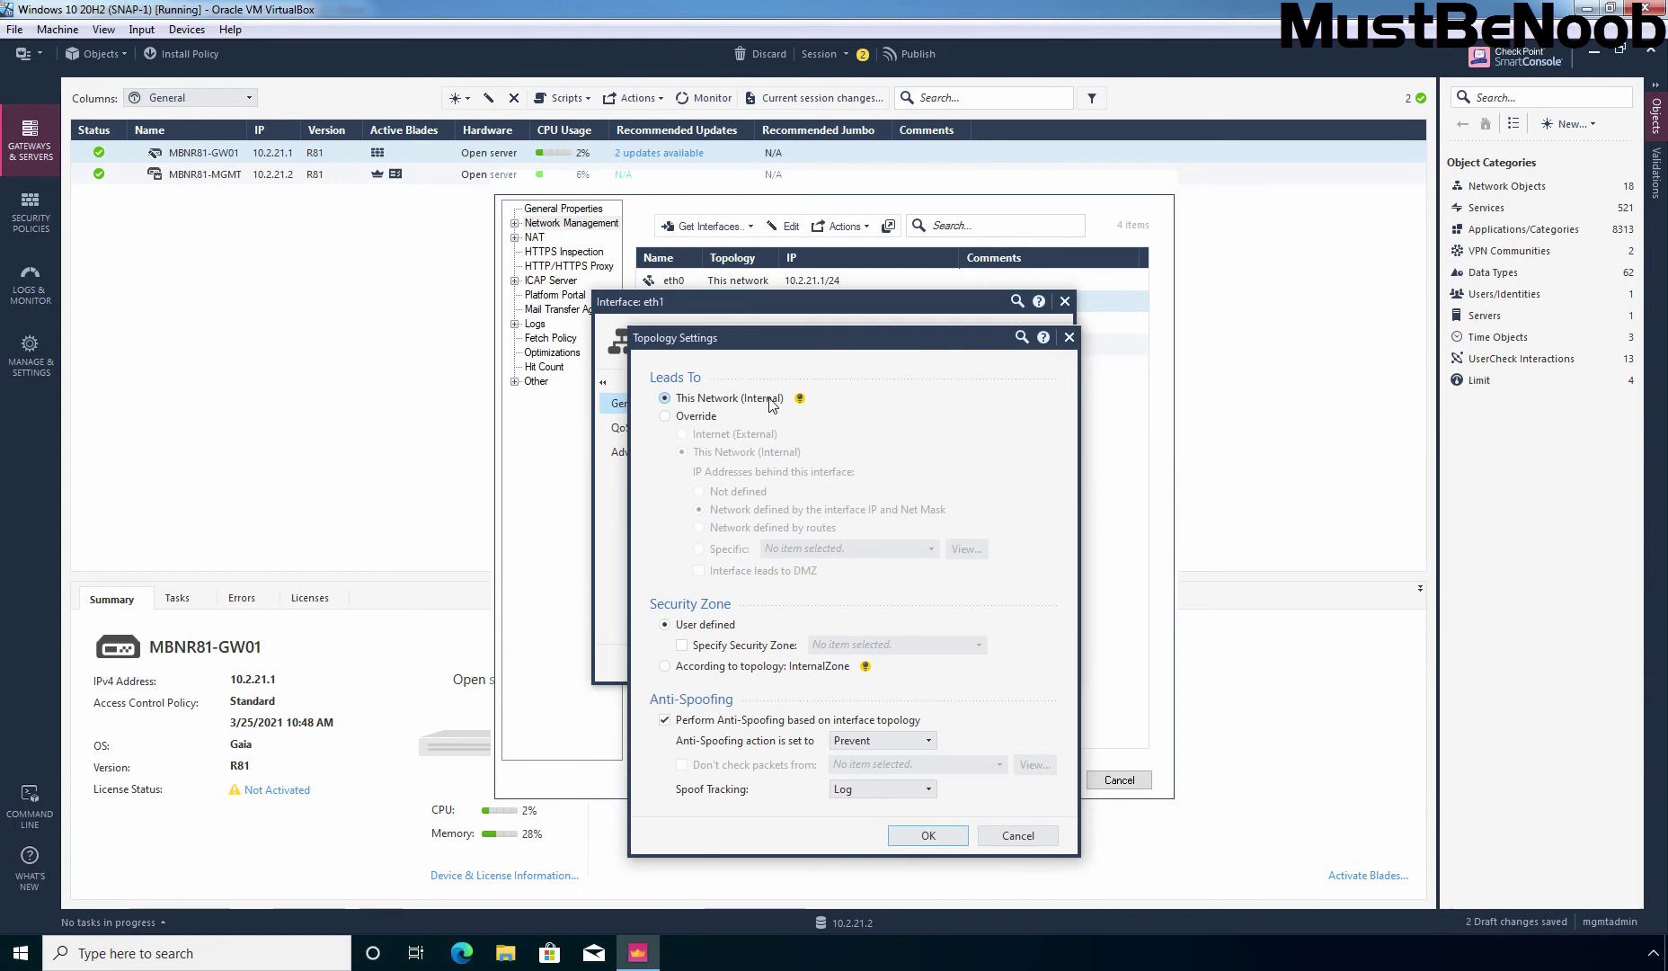
pyautogui.click(701, 646)
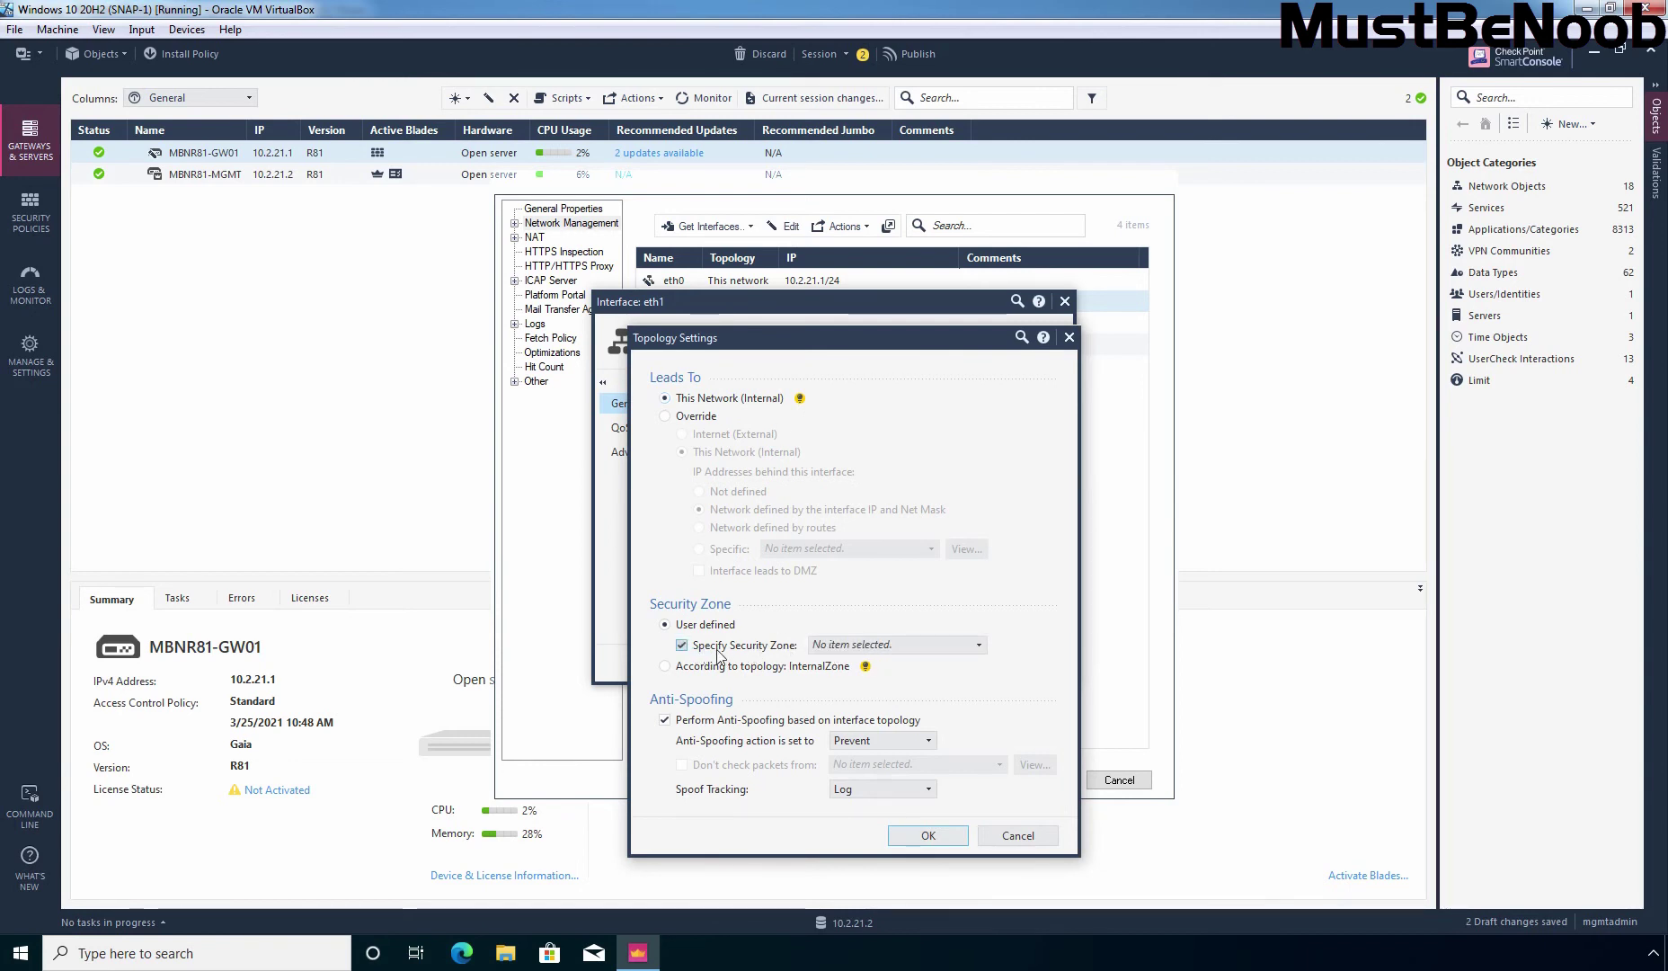
pyautogui.click(943, 645)
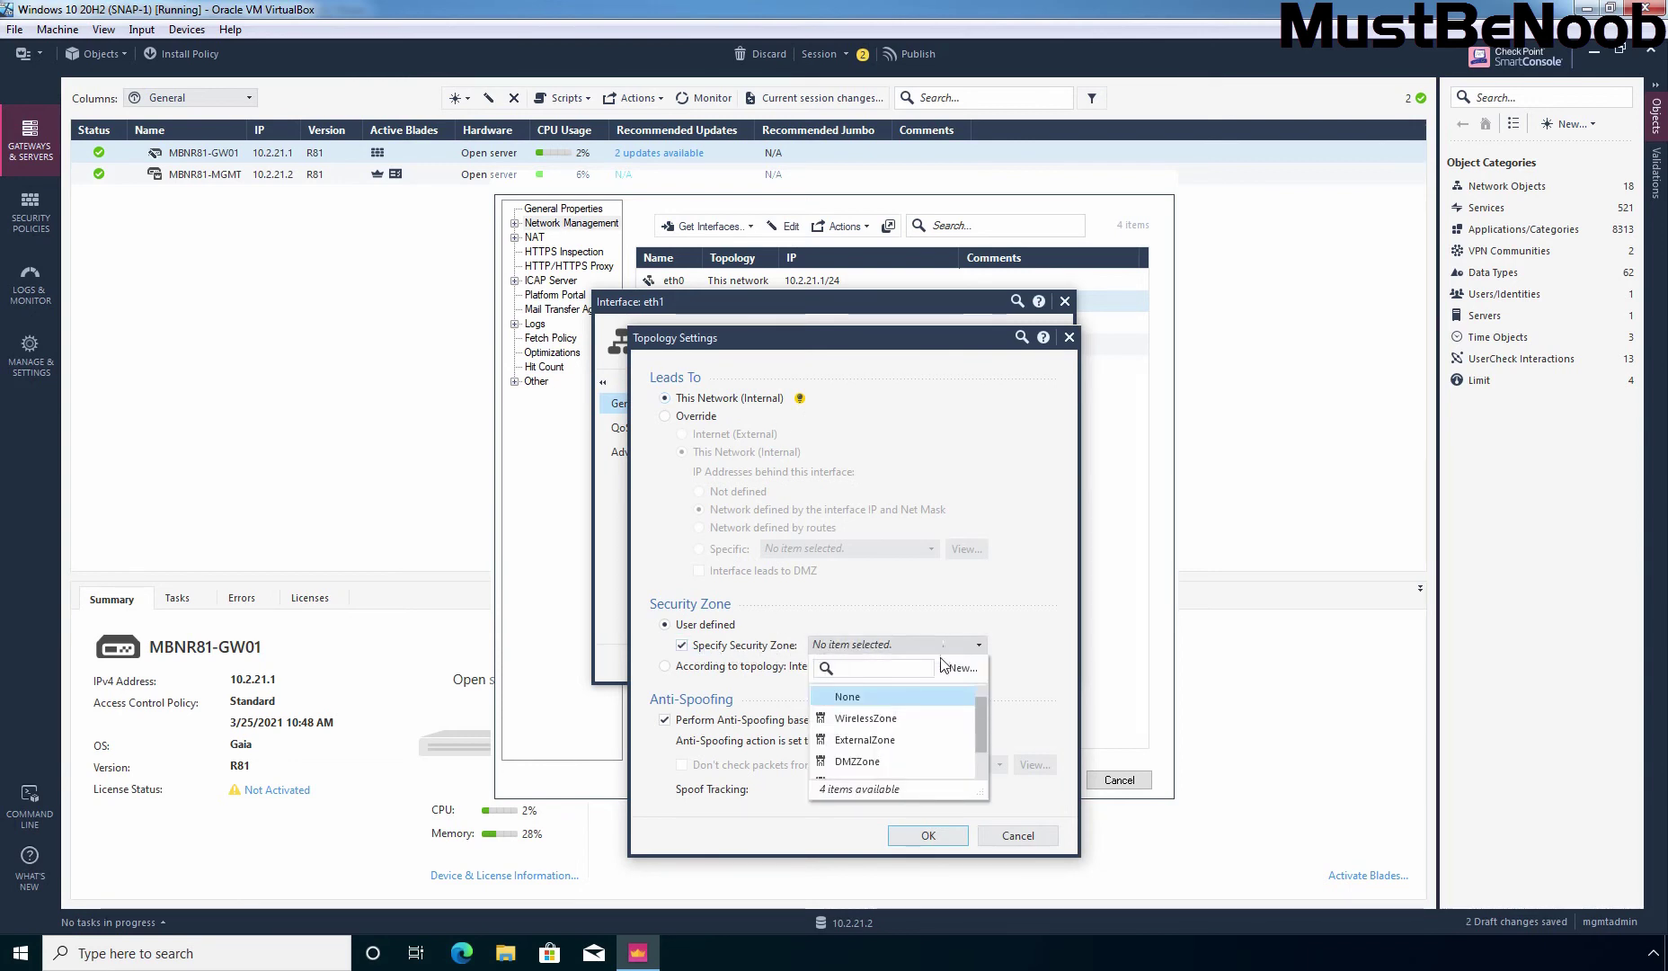
pyautogui.scroll(-1, 899, 750)
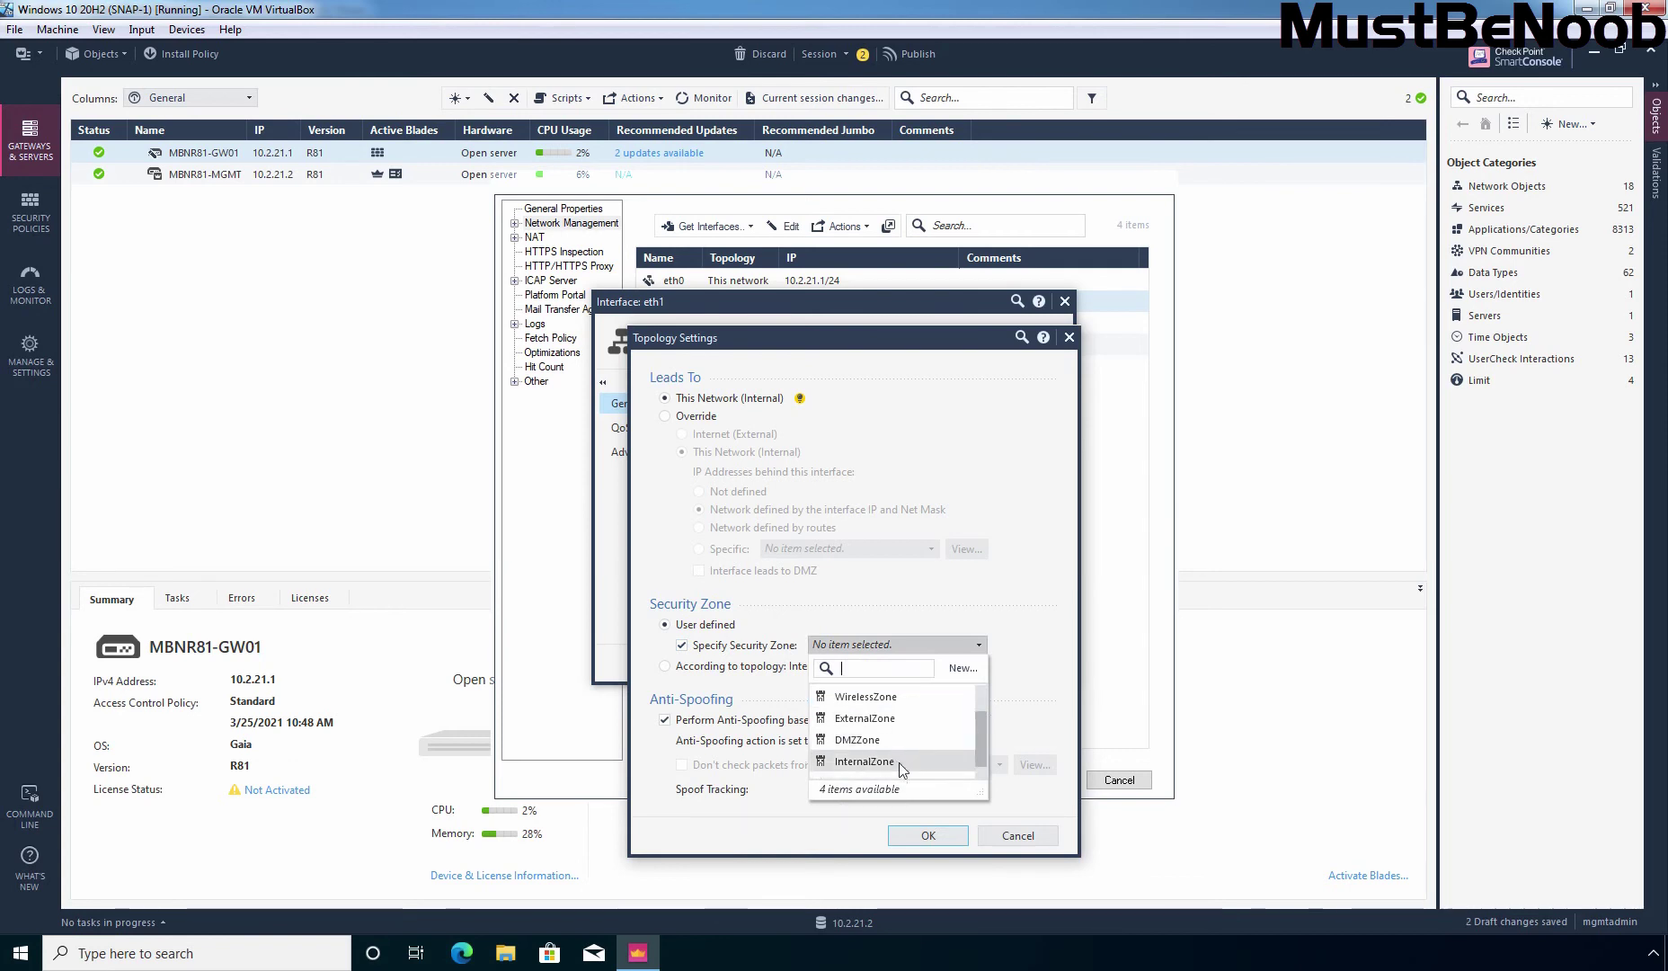
pyautogui.click(890, 763)
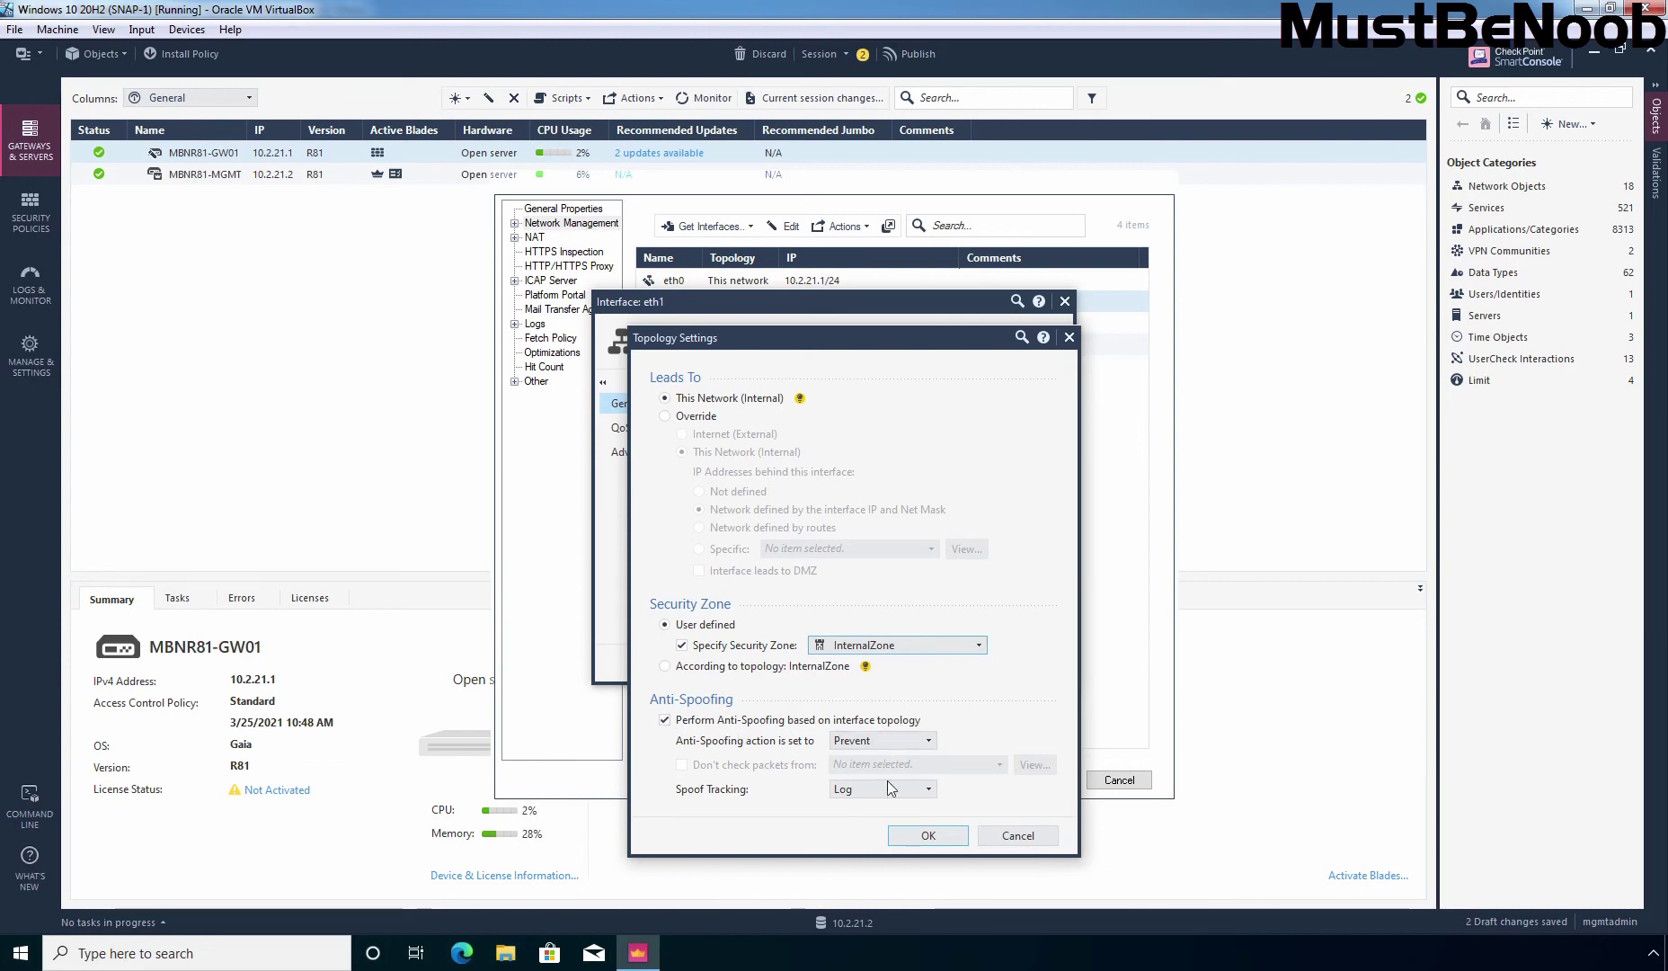
pyautogui.click(925, 836)
pyautogui.click(927, 663)
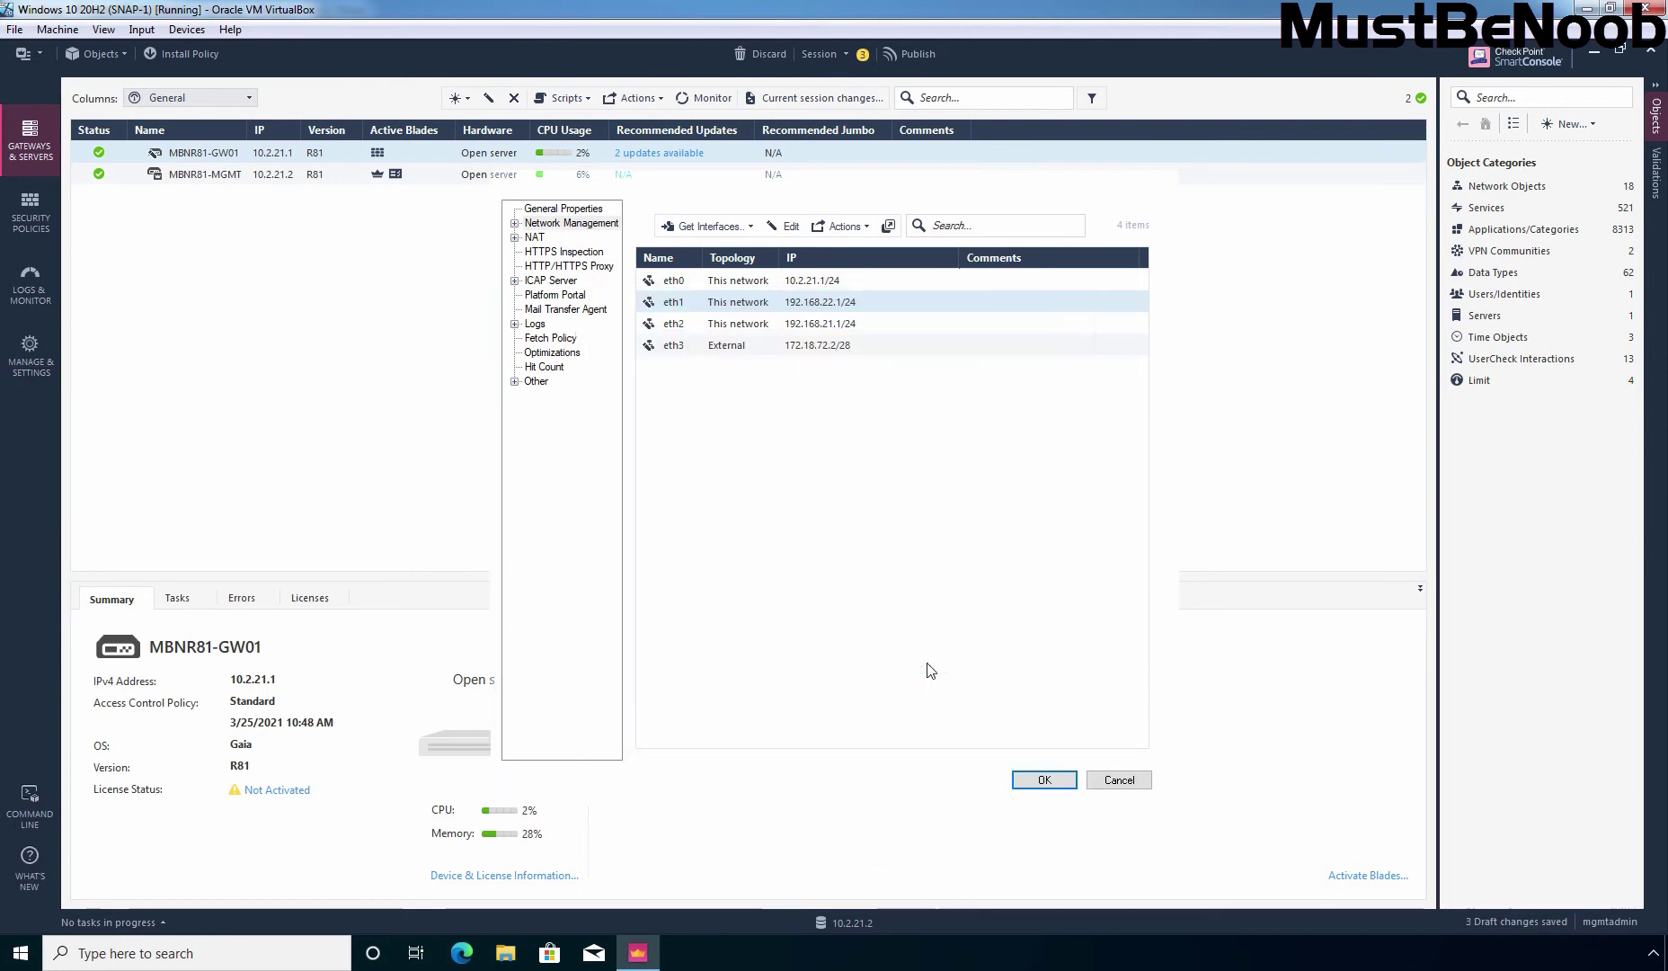
# - Edit eth2 (192.168.21.1/24) to specify the DMZZone security zone and save it
pyautogui.click(675, 324)
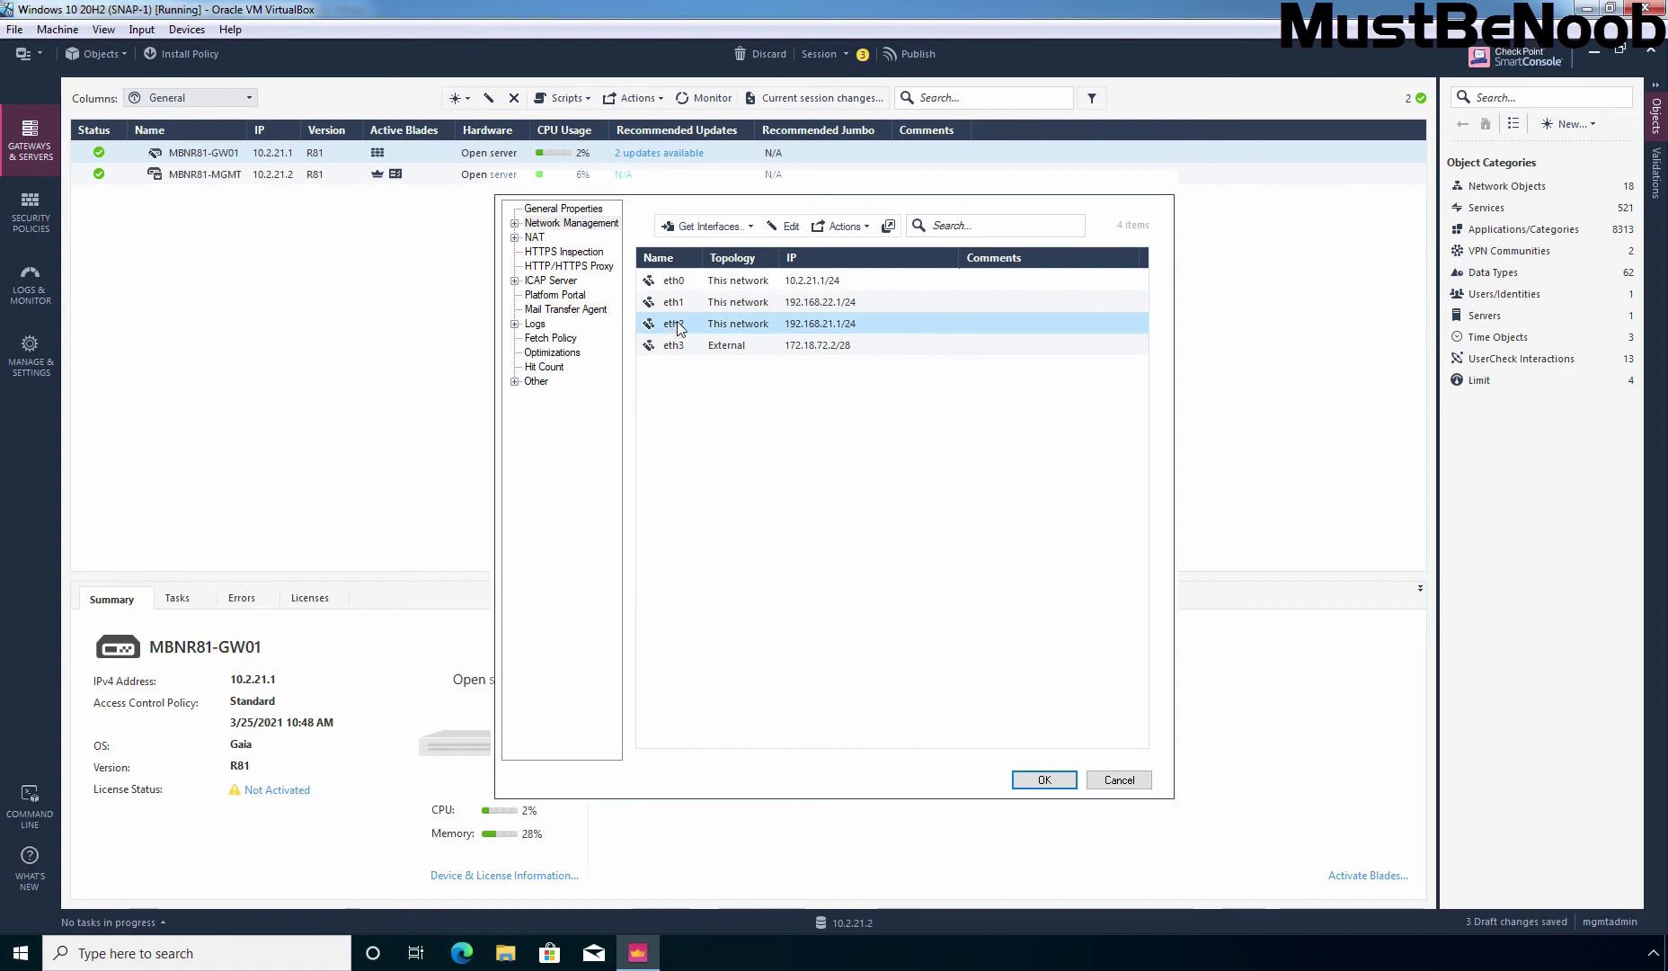
pyautogui.click(786, 226)
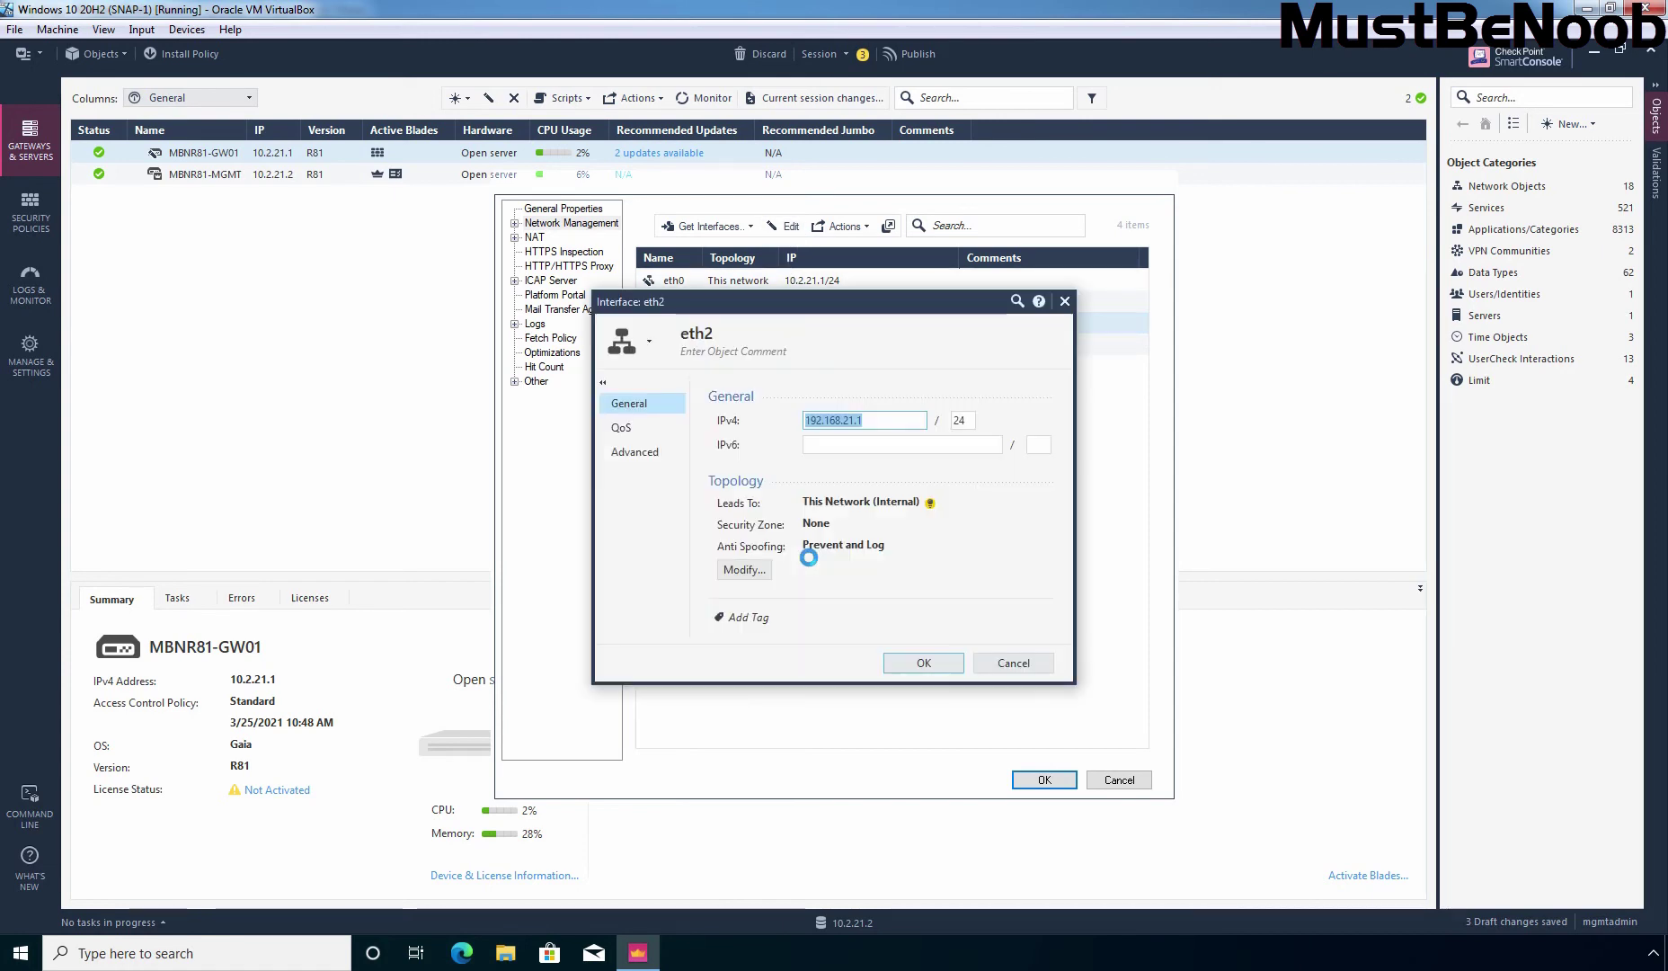
pyautogui.click(745, 570)
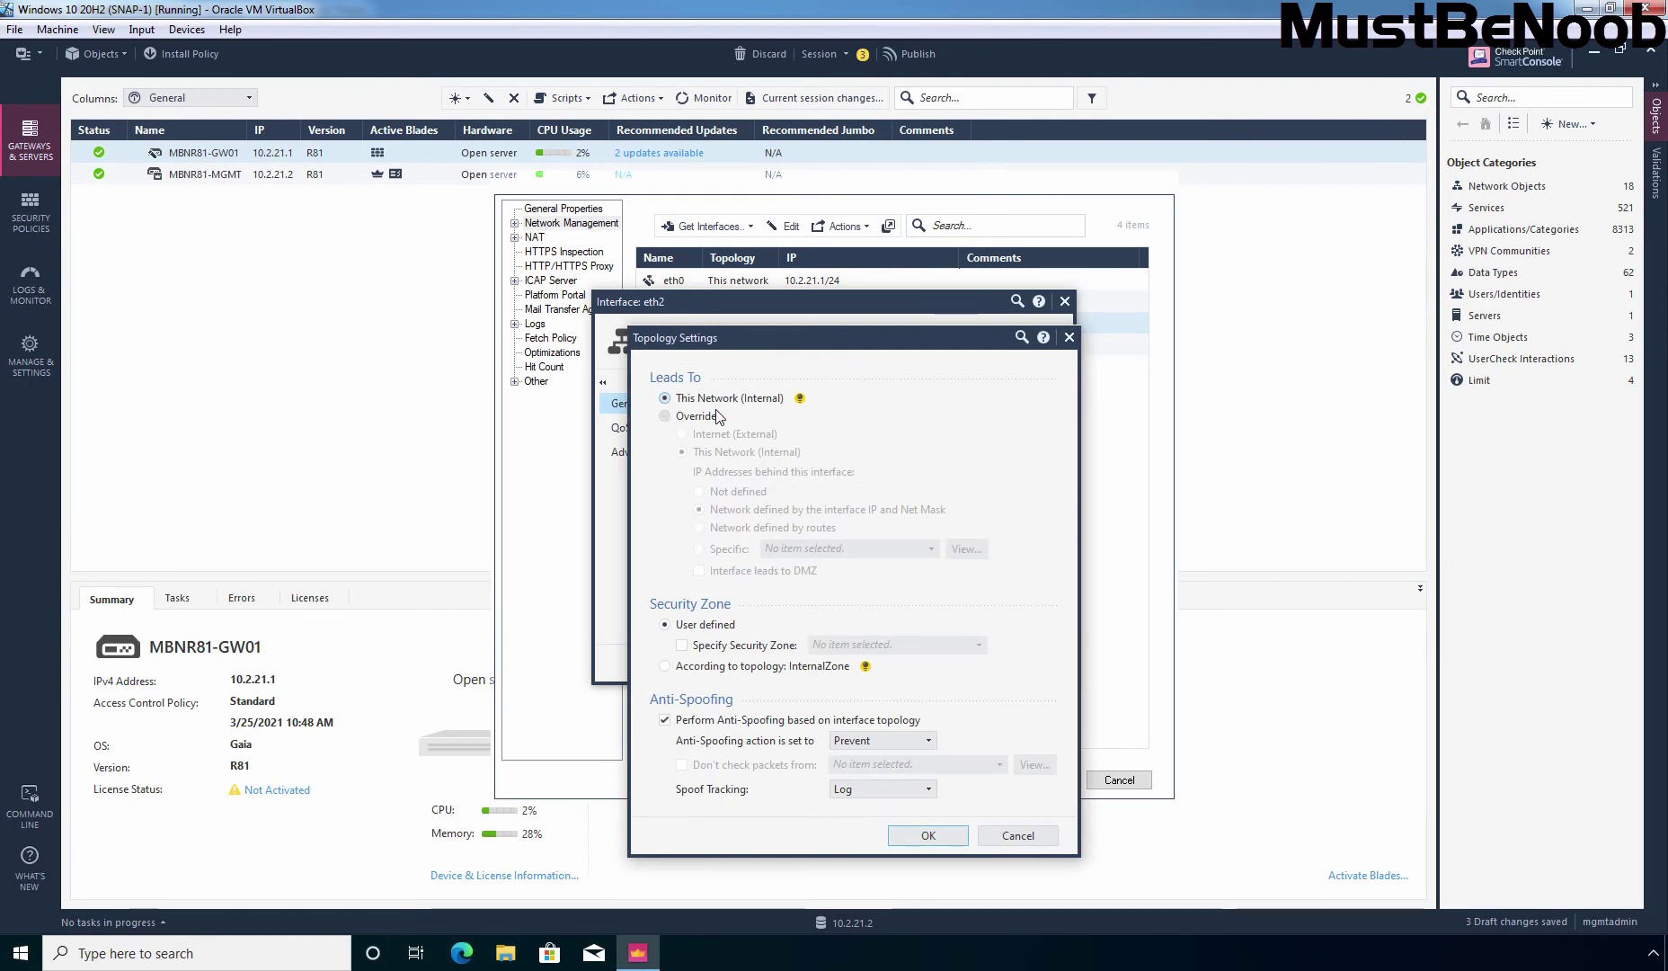
pyautogui.click(729, 647)
pyautogui.hotkey('alt', 'Tab')
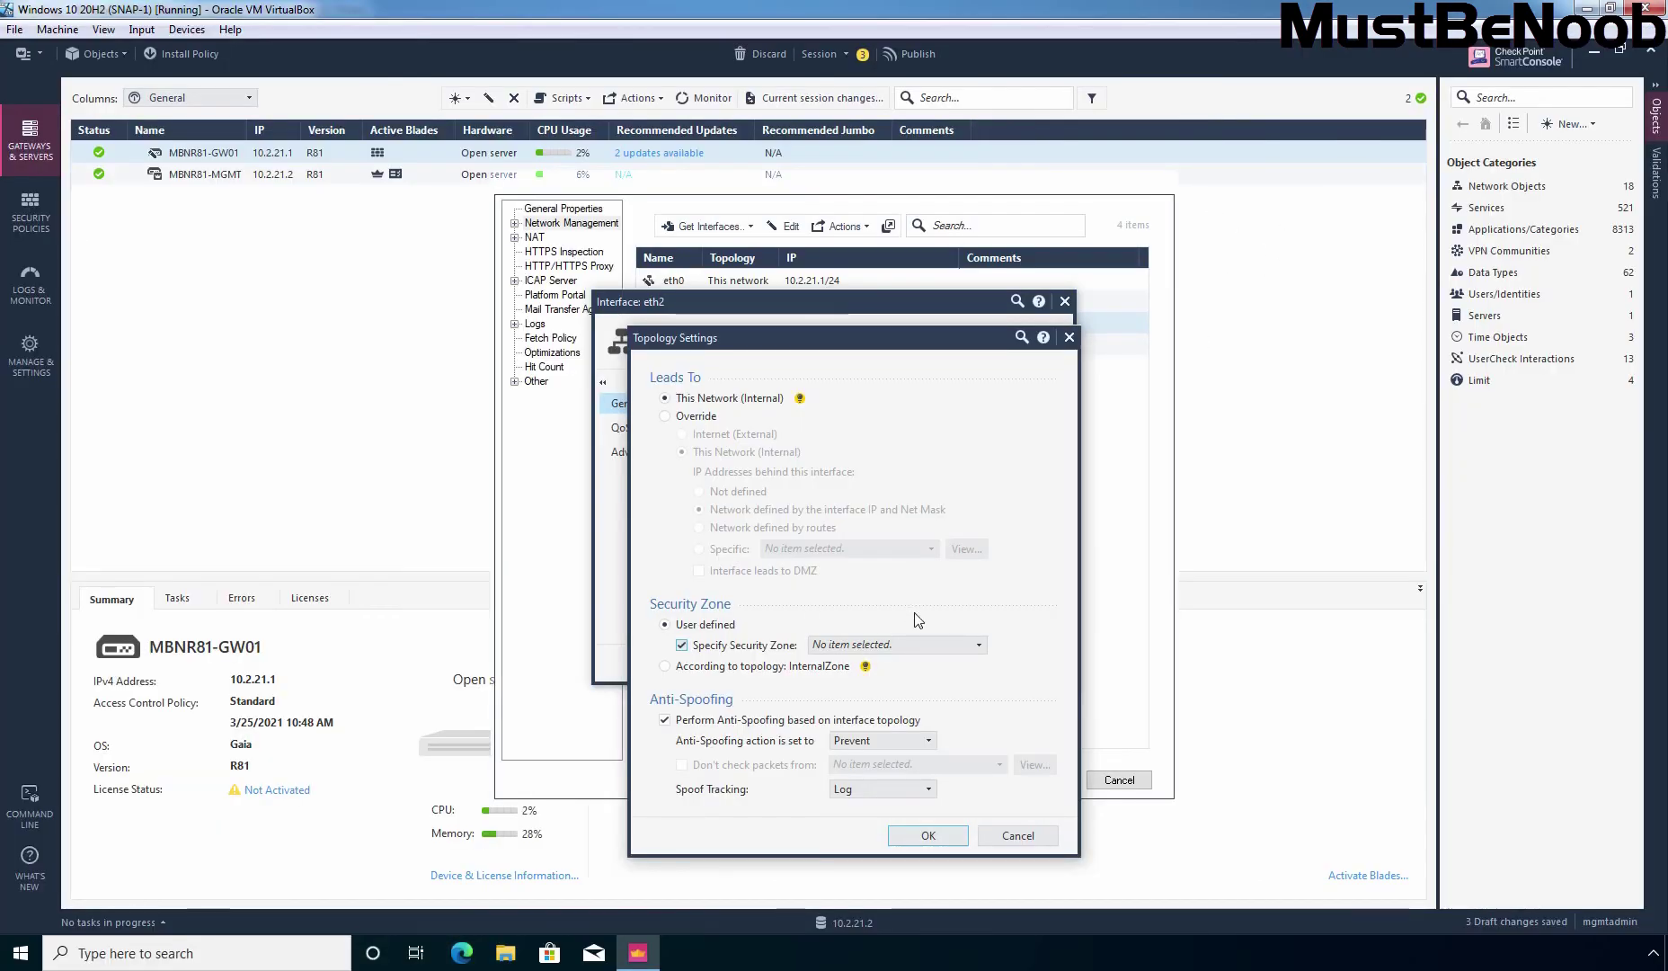
pyautogui.click(951, 648)
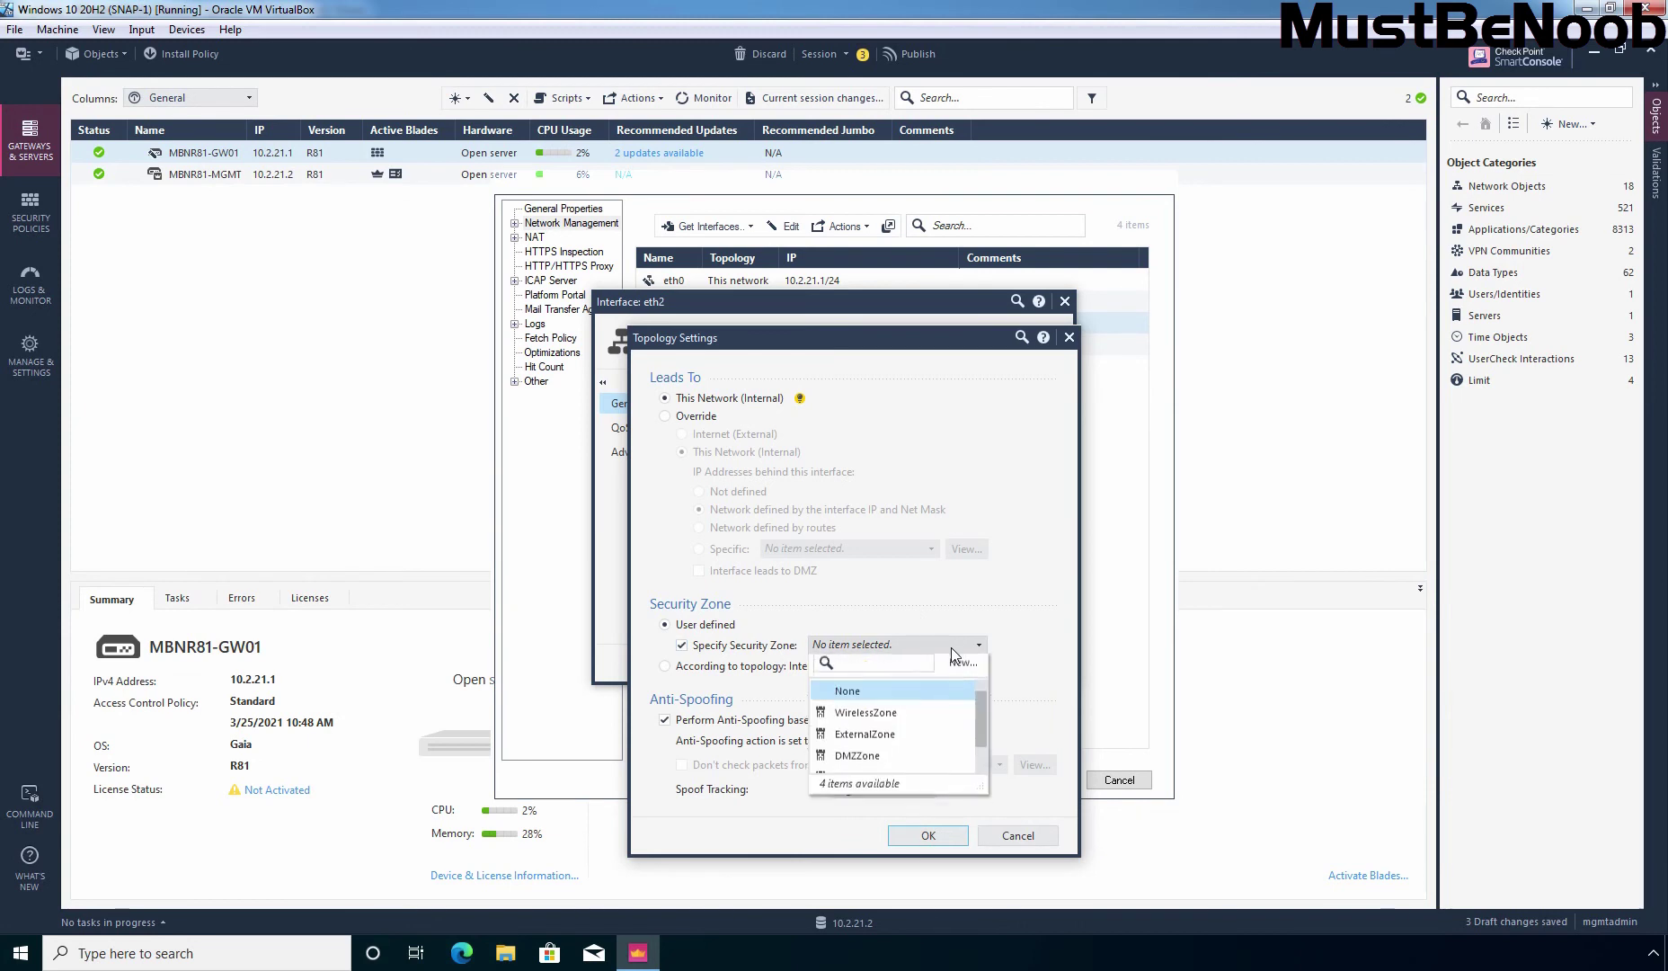
pyautogui.click(867, 754)
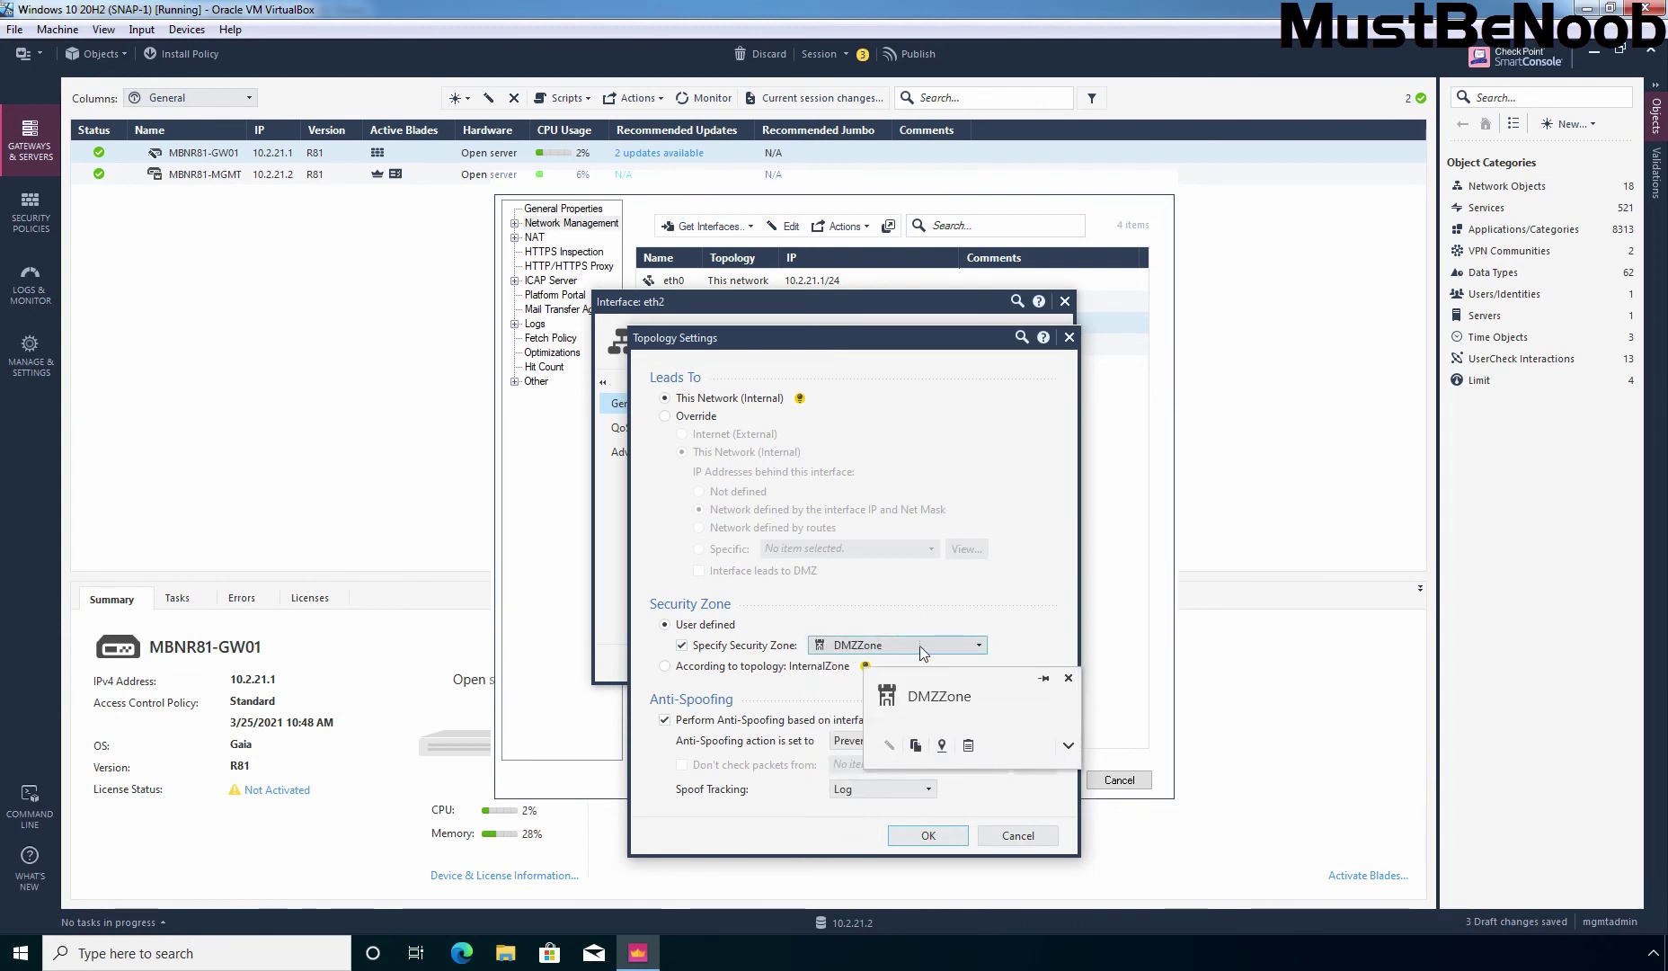
pyautogui.click(916, 832)
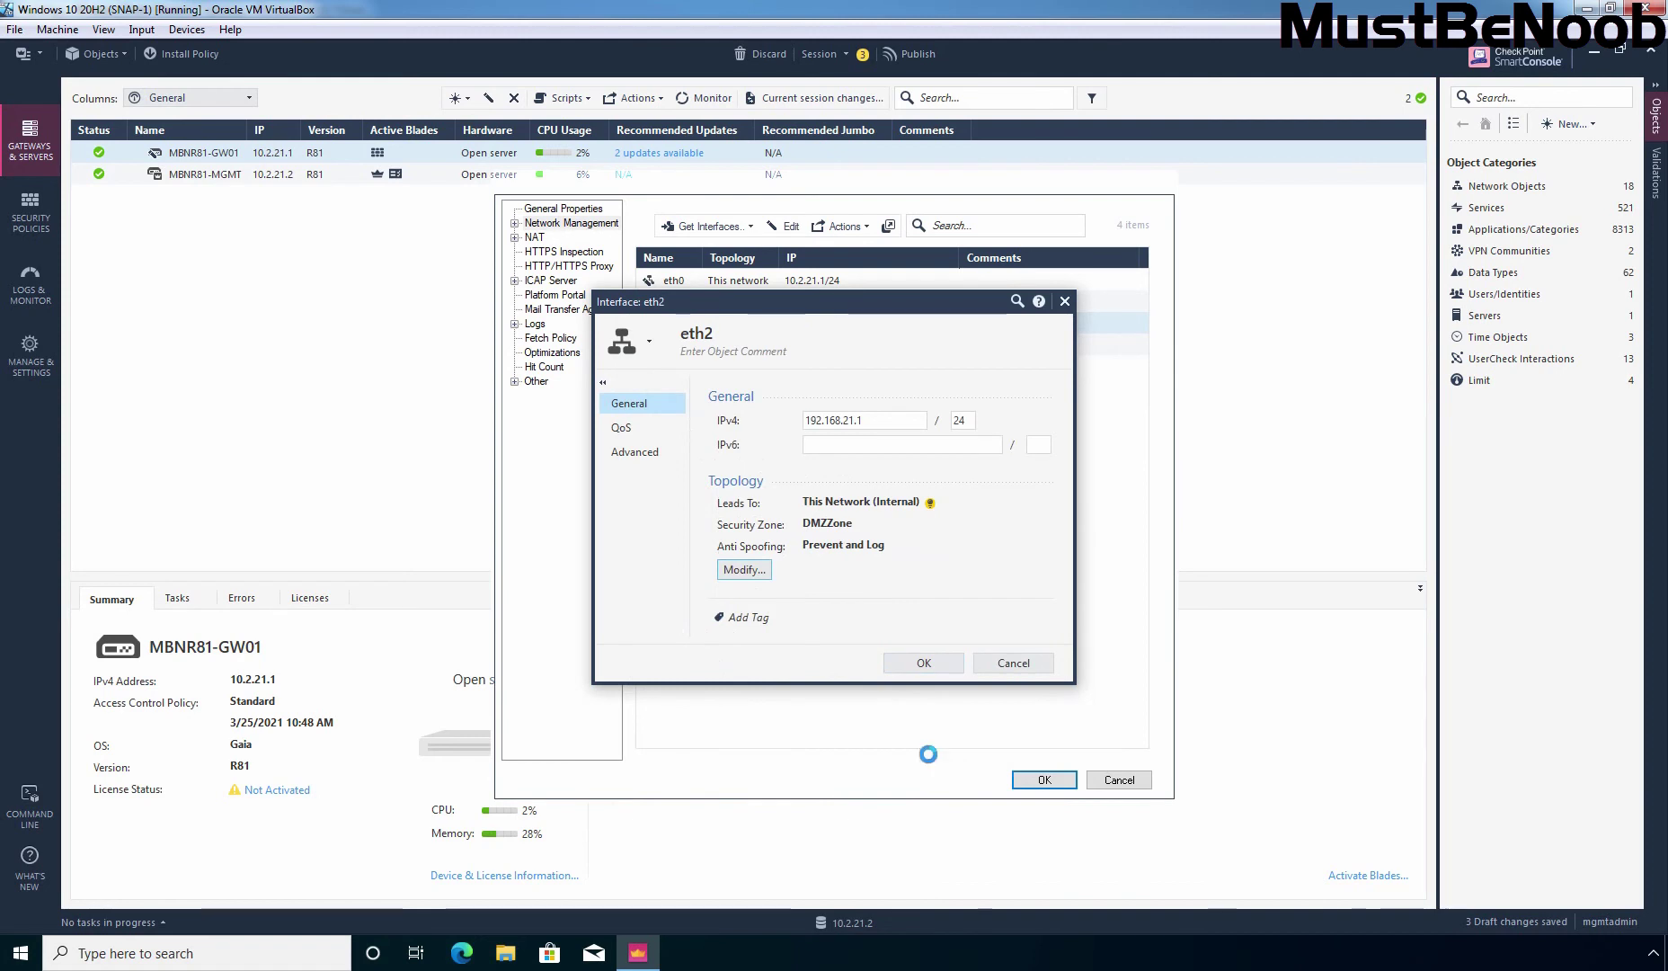
pyautogui.click(926, 664)
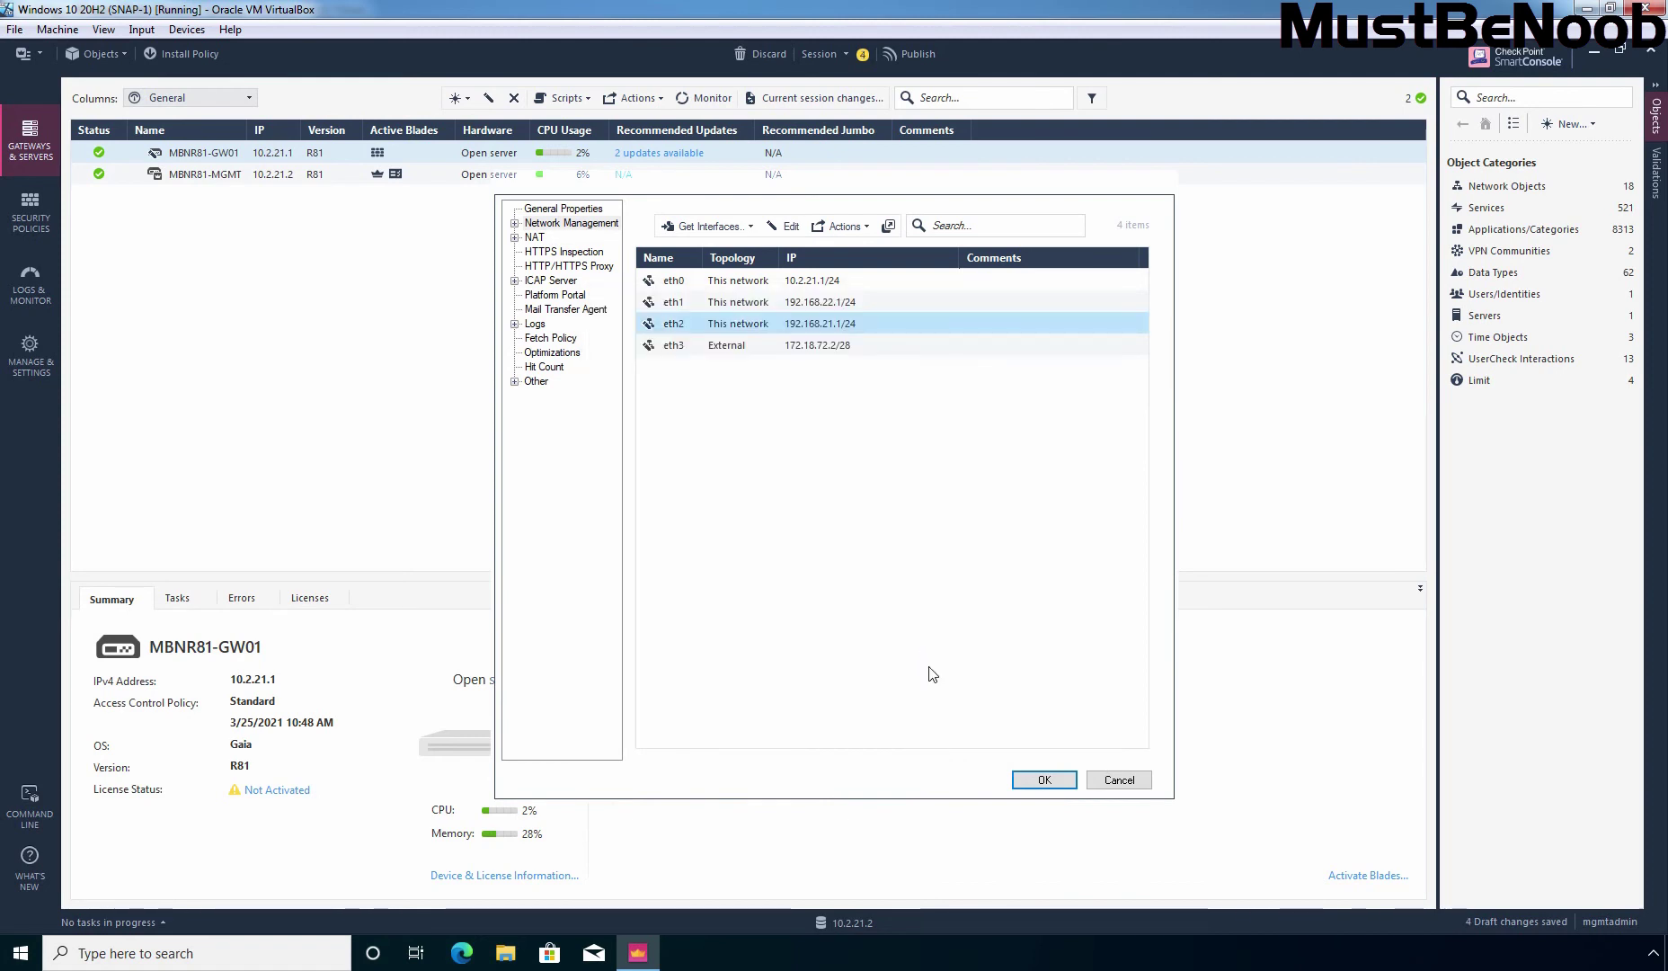
# - Edit eth3 (172.18.72.2/28) to specify the ExternalZone security zone and save it
pyautogui.click(660, 353)
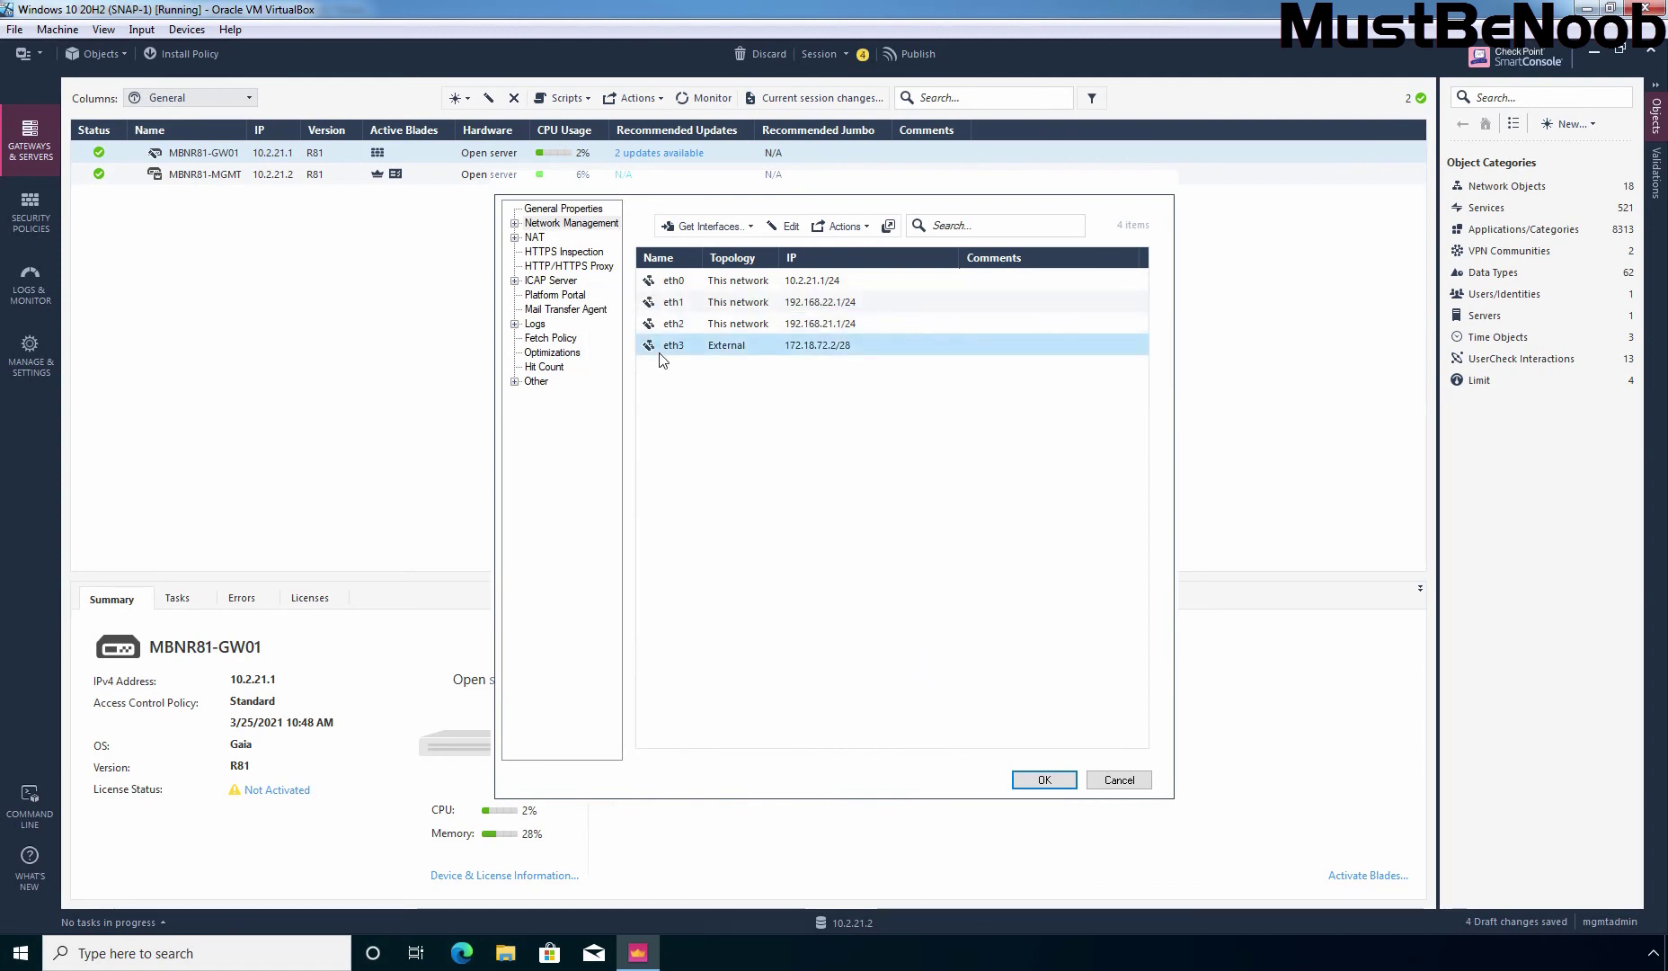
pyautogui.click(784, 226)
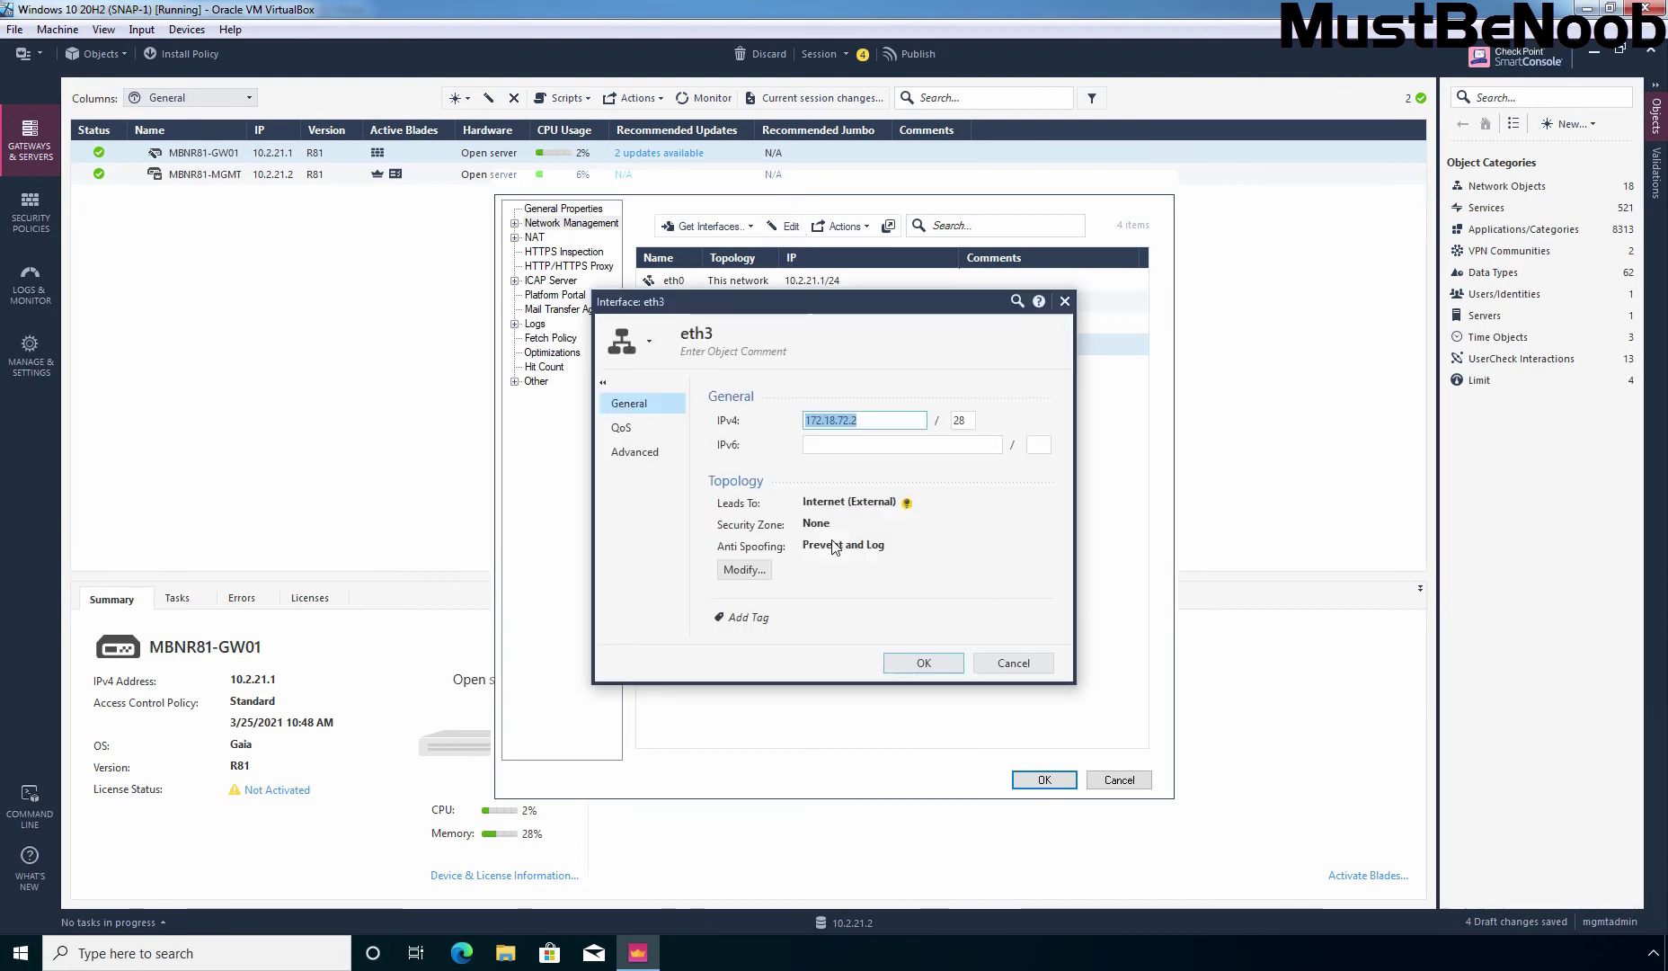
pyautogui.click(743, 570)
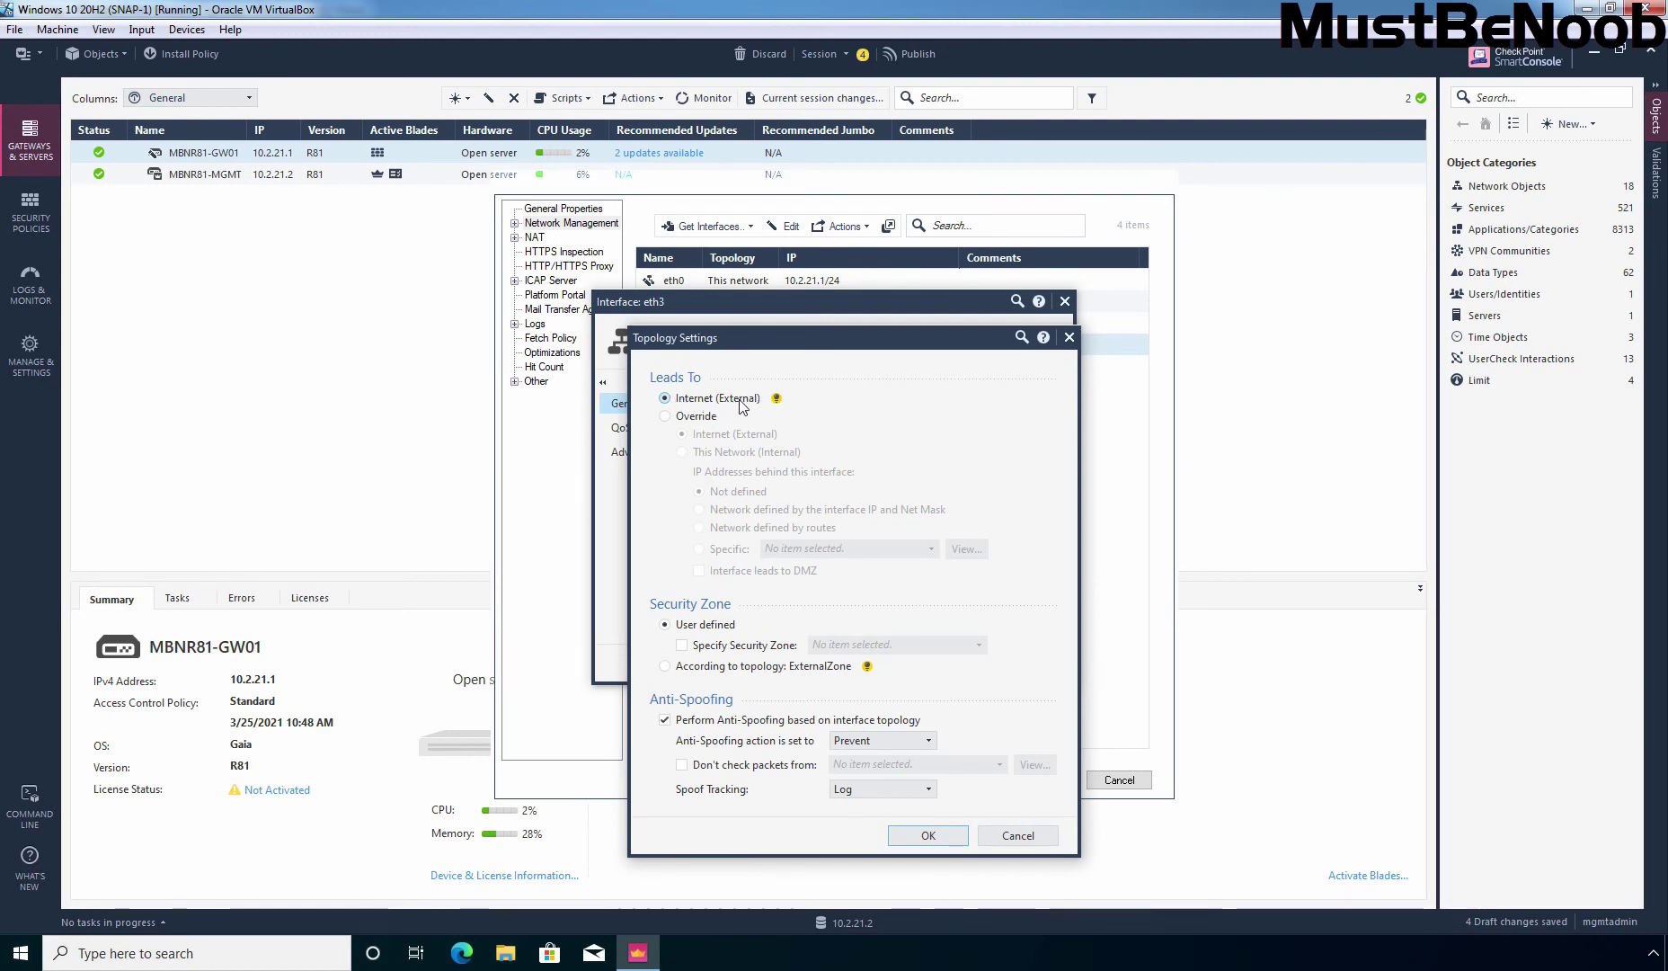
pyautogui.click(710, 646)
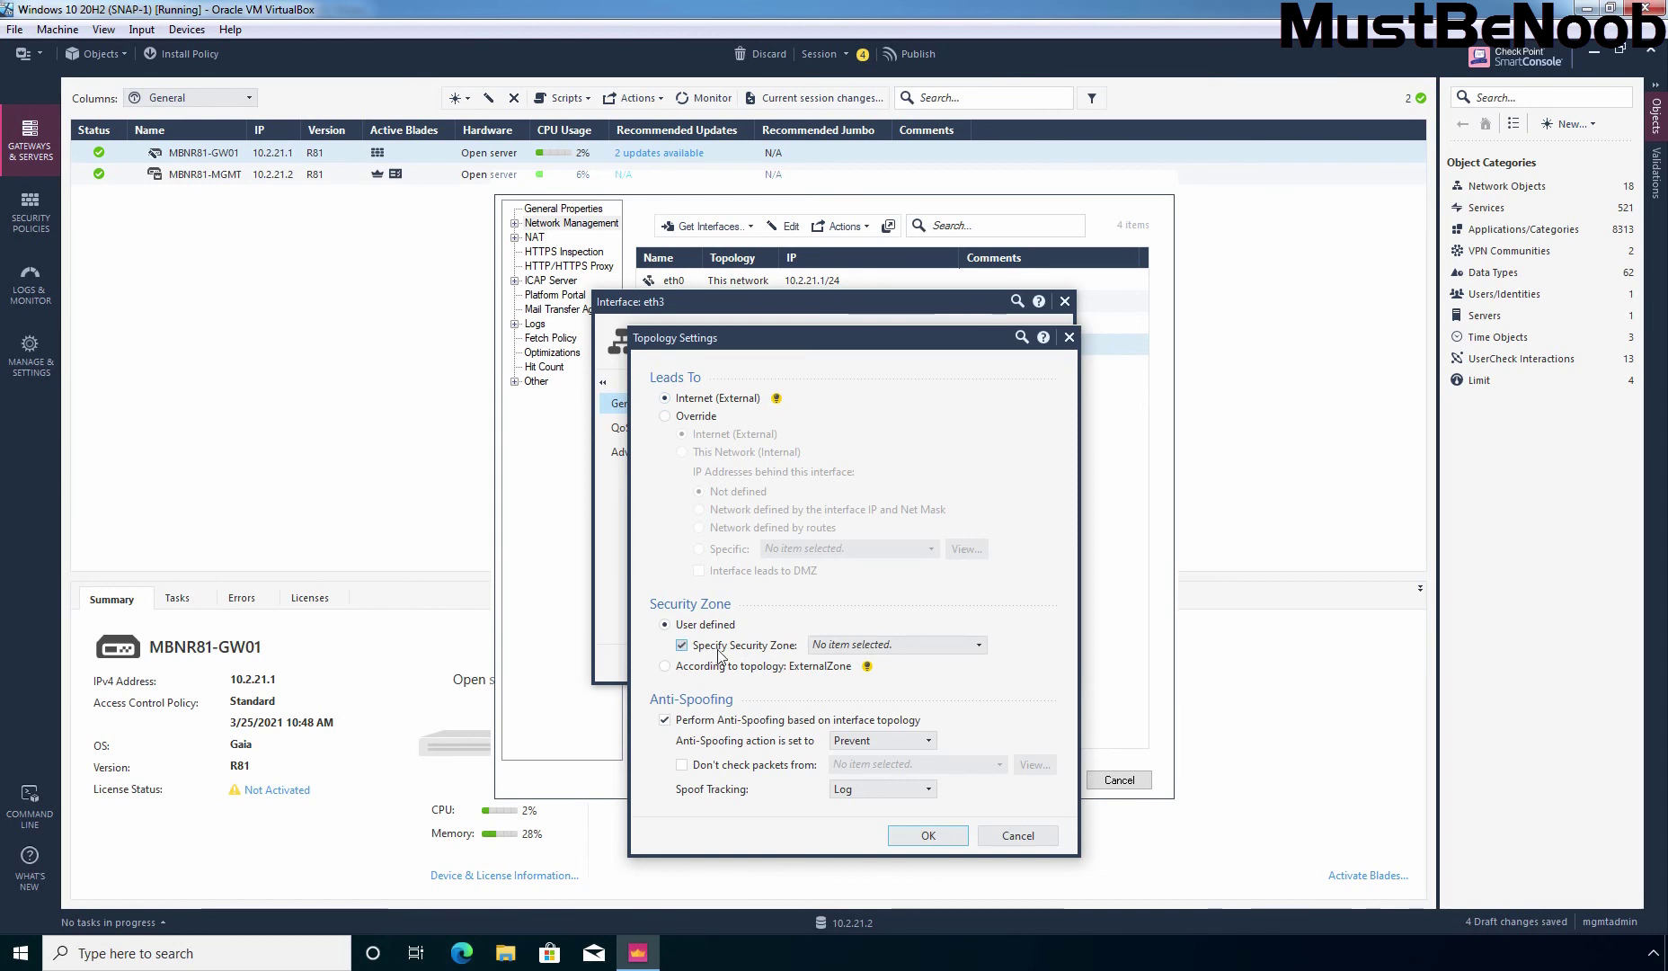
pyautogui.click(902, 643)
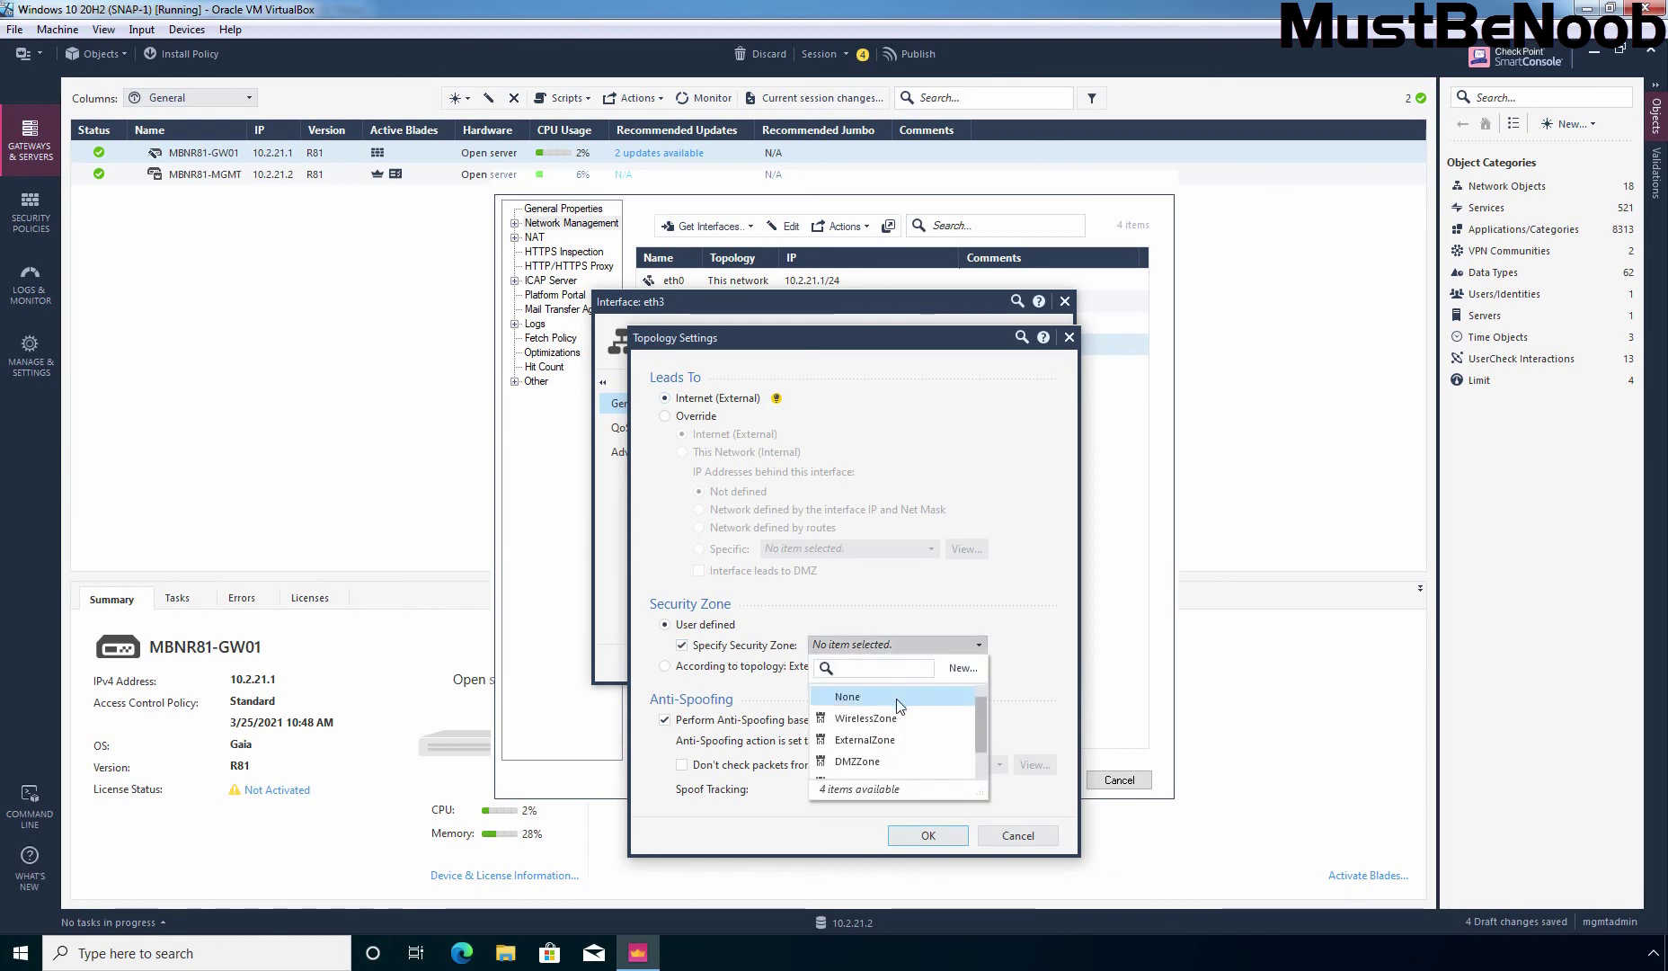
pyautogui.click(883, 741)
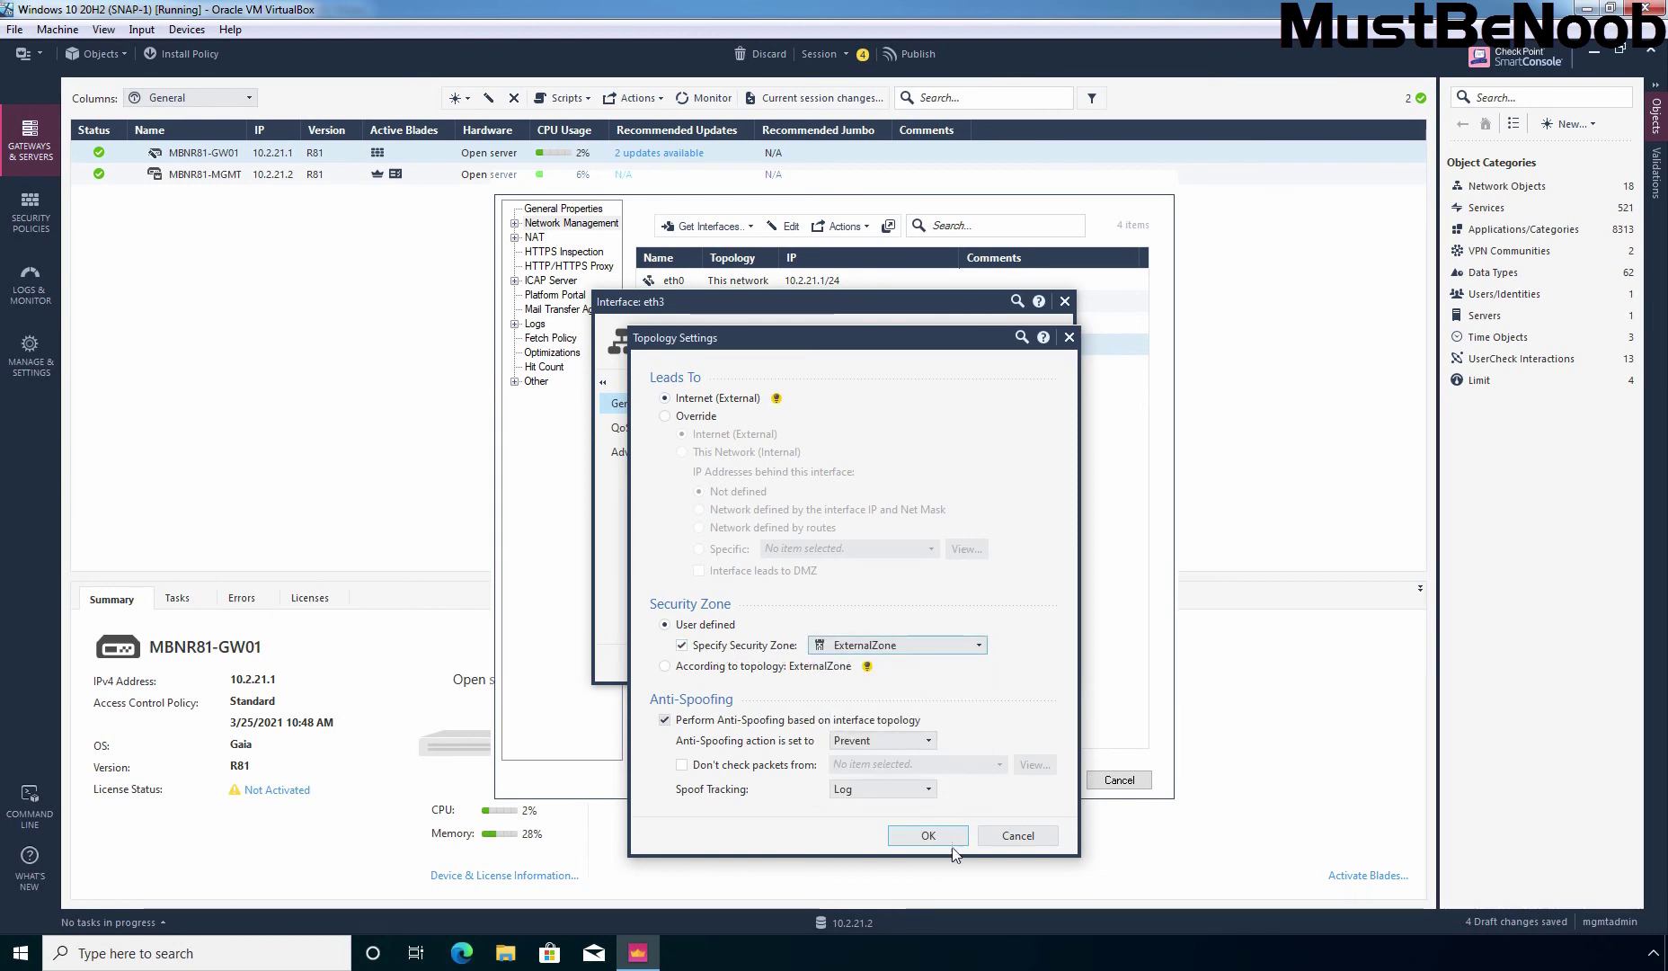
pyautogui.click(927, 834)
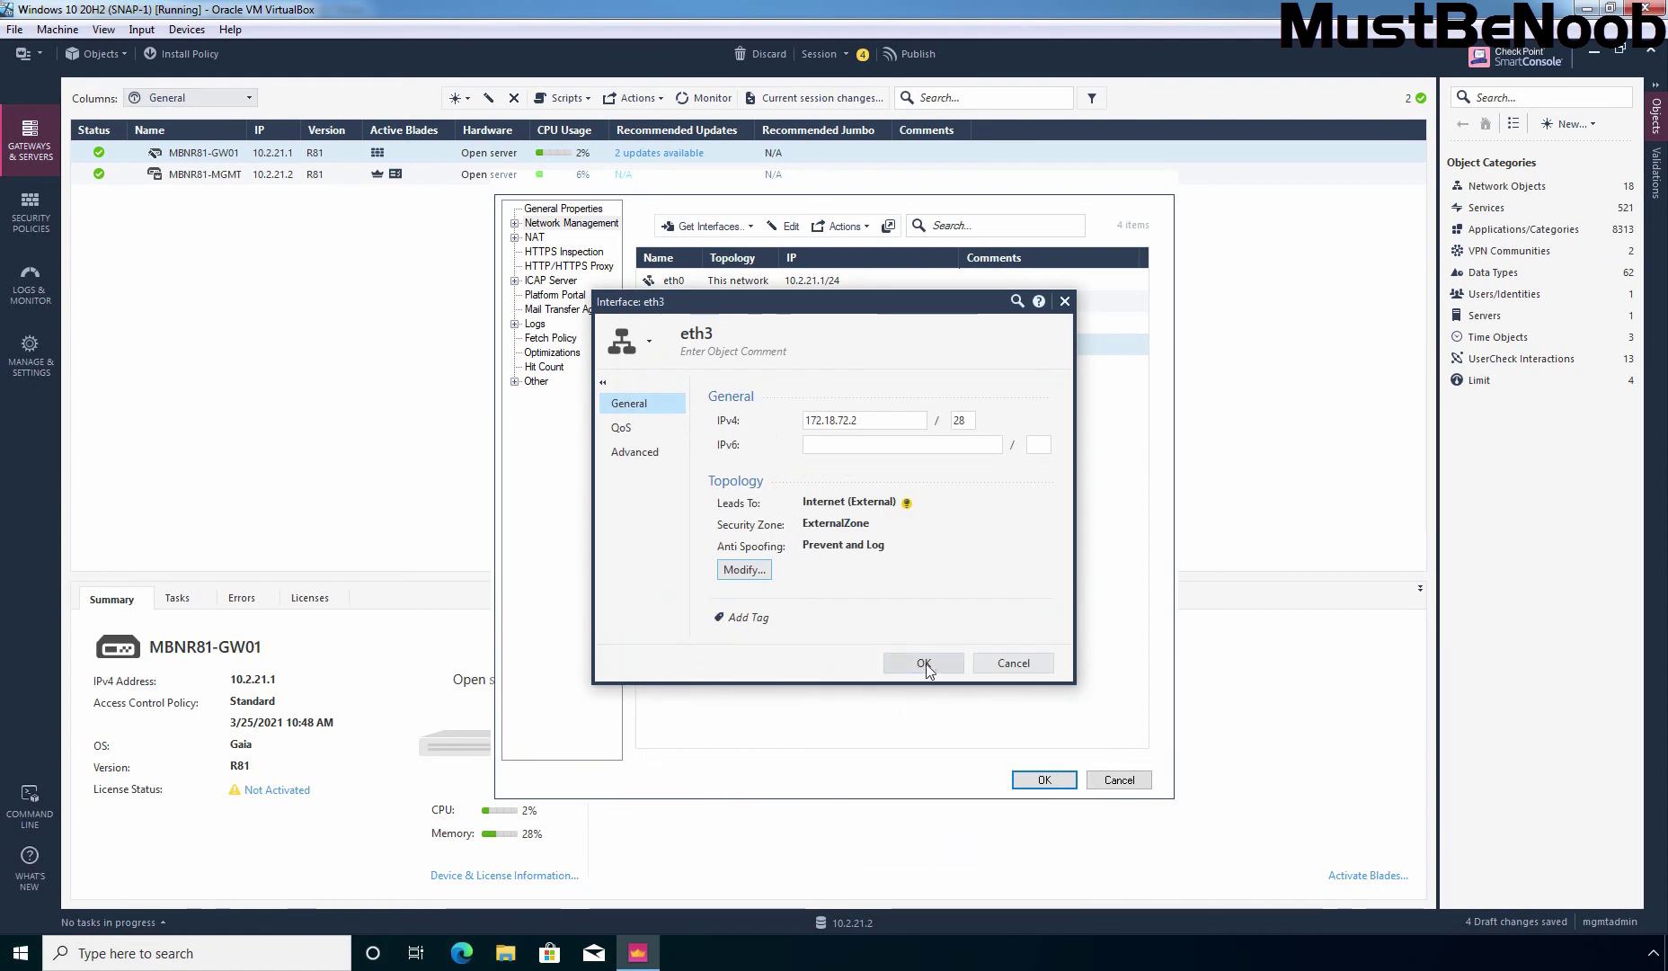
pyautogui.click(927, 665)
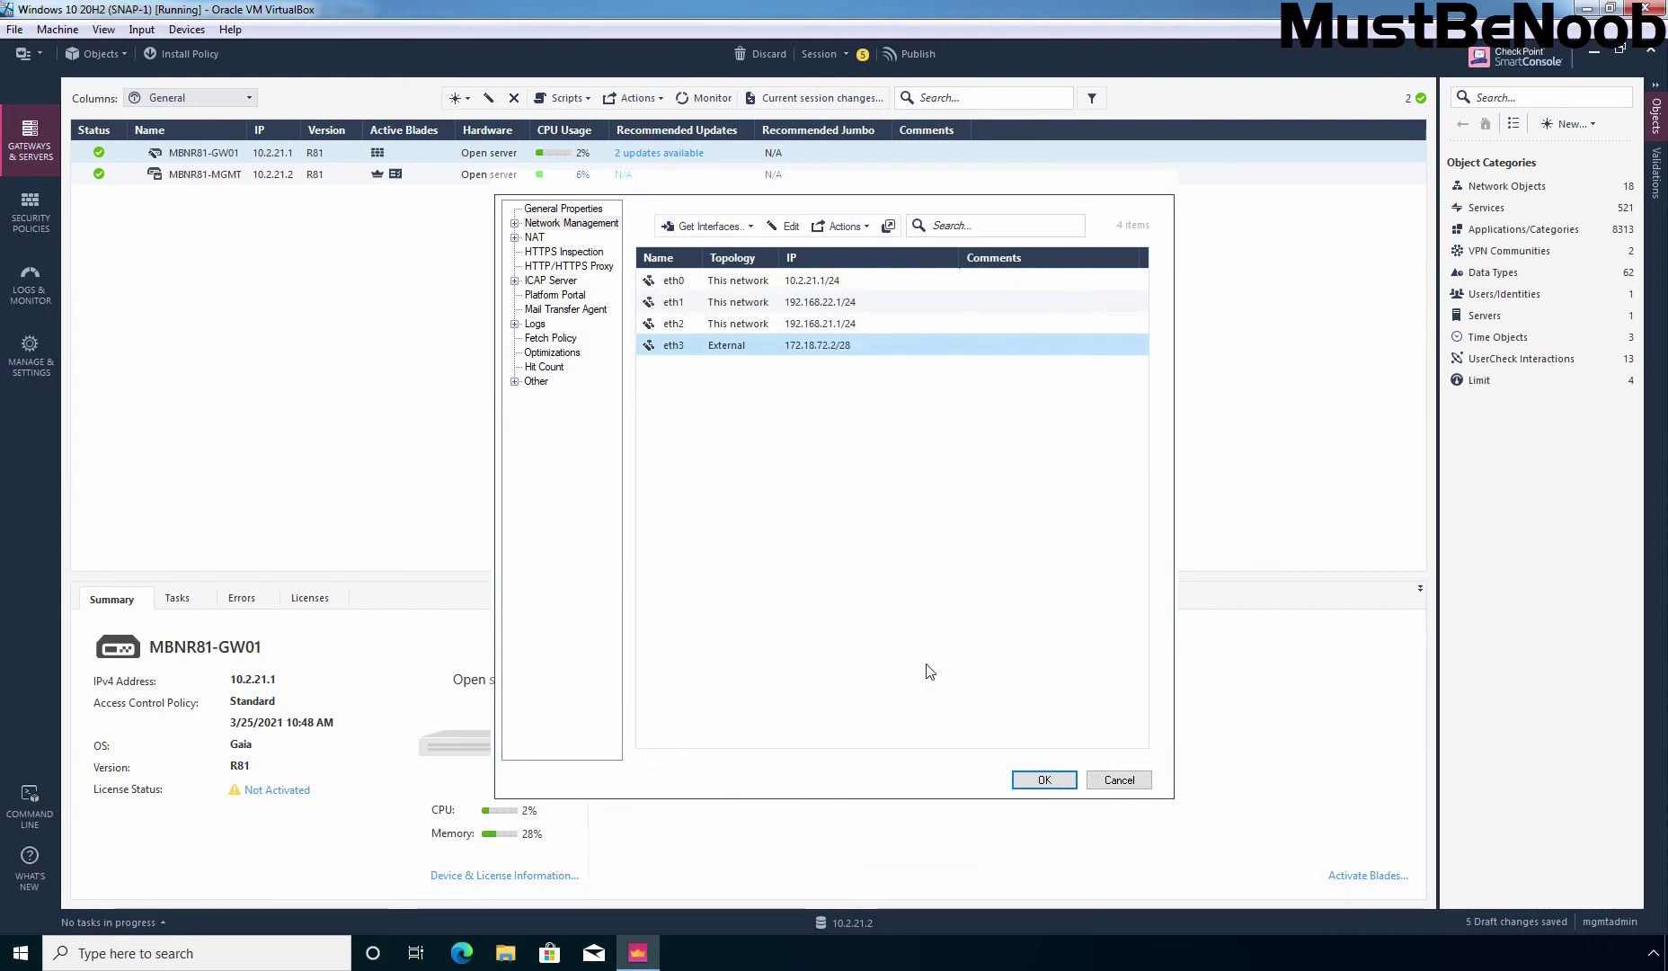
# - Close MBNR81-GW01's properties with OK and publish the six draft changes
pyautogui.click(1045, 781)
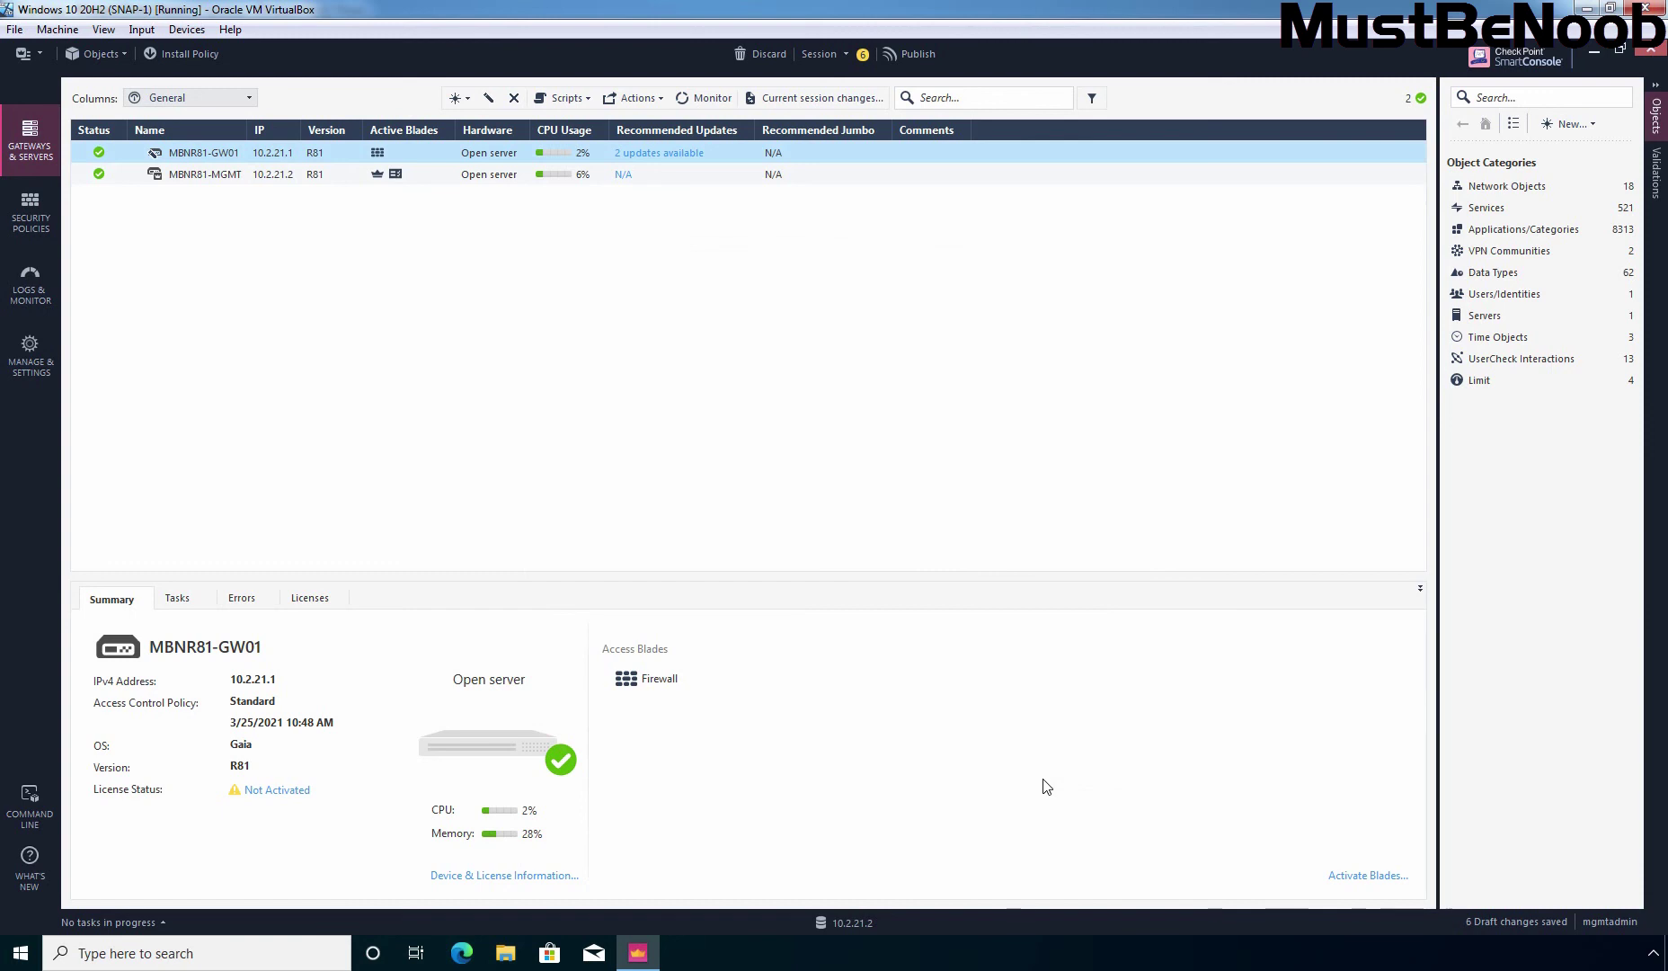
pyautogui.click(913, 55)
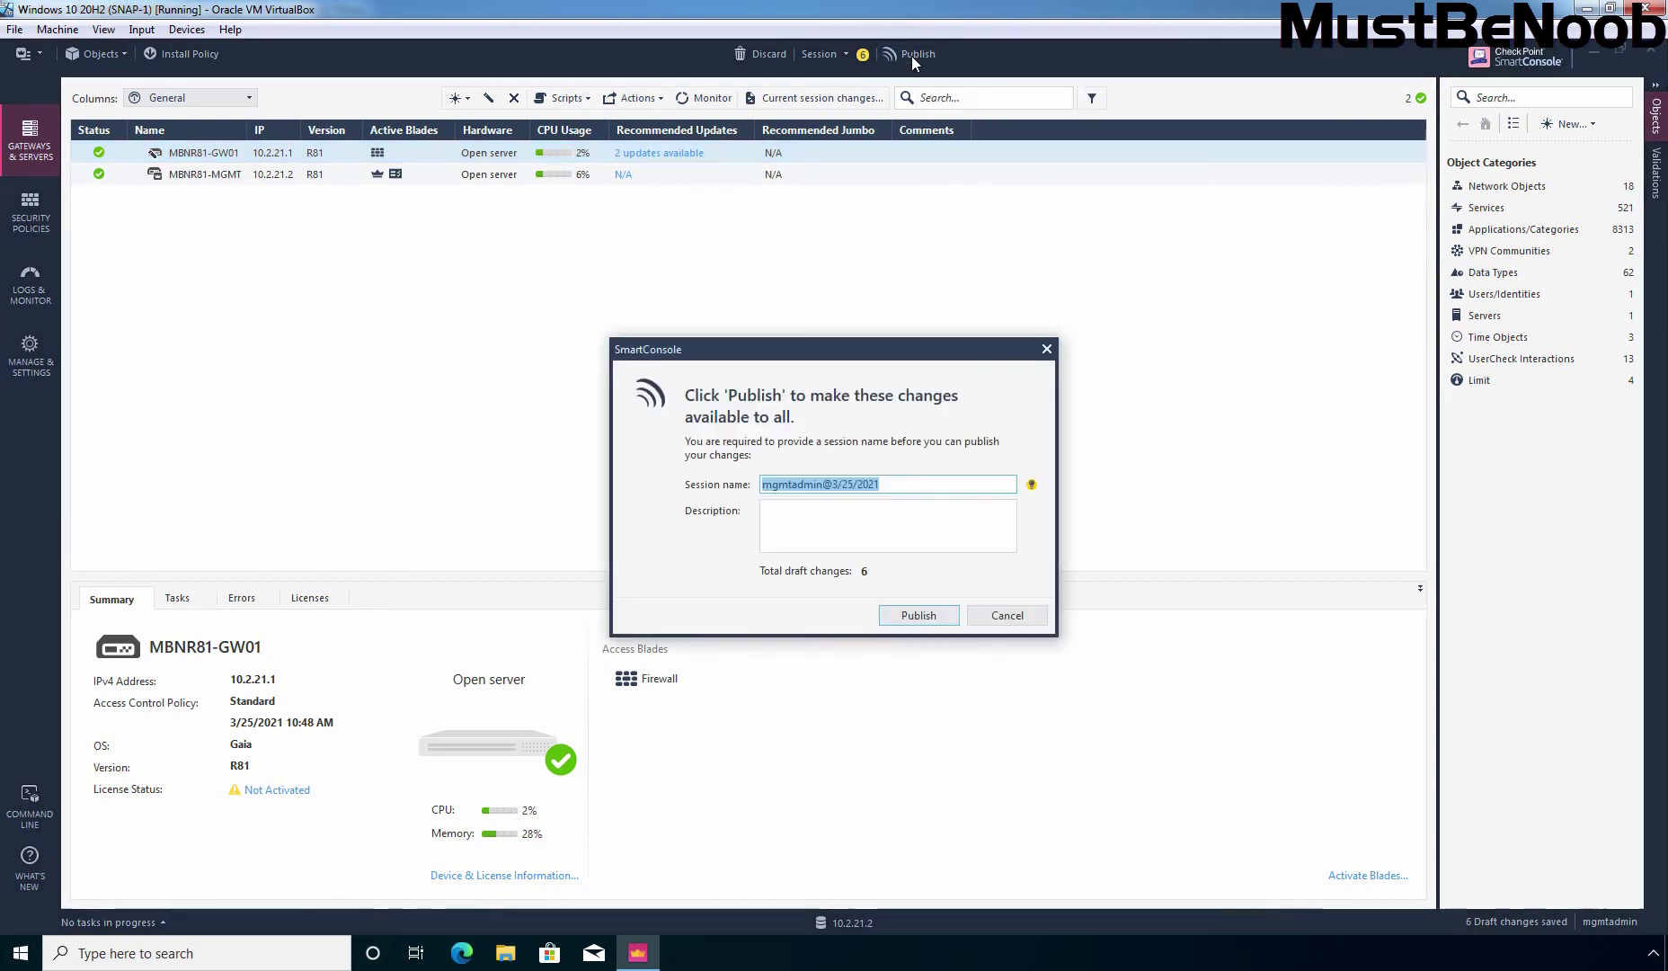
pyautogui.click(916, 613)
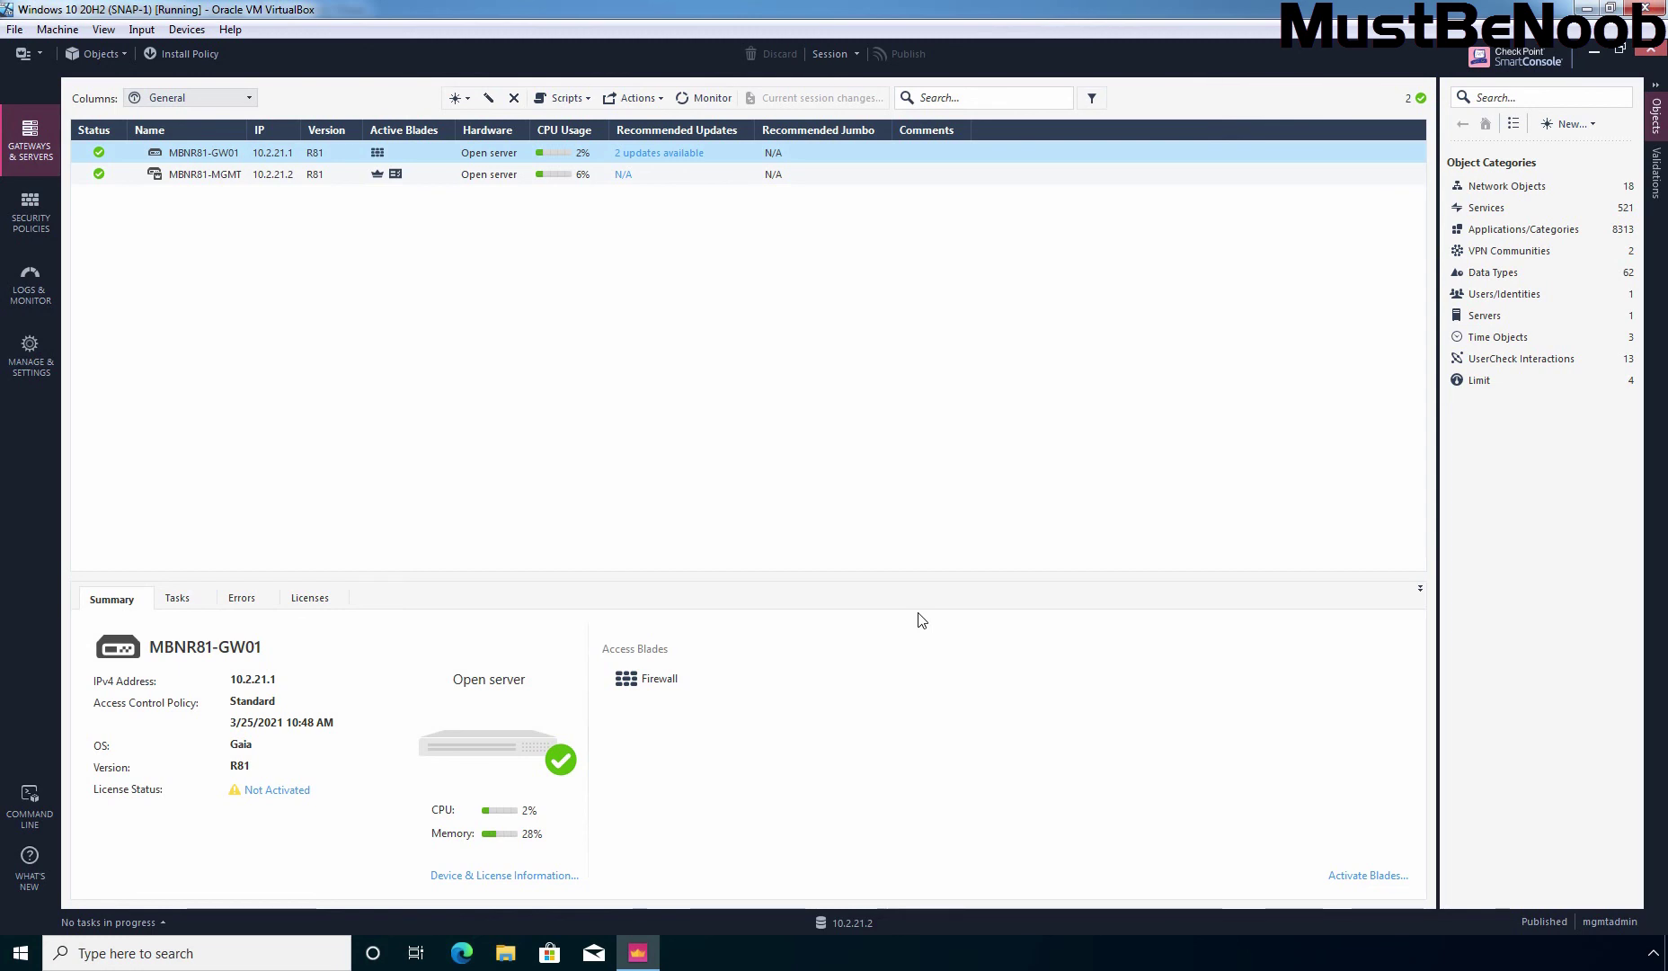
# - Install the Standard policy on MBNR81-GW01 and check its progress in Recent Tasks
pyautogui.click(206, 54)
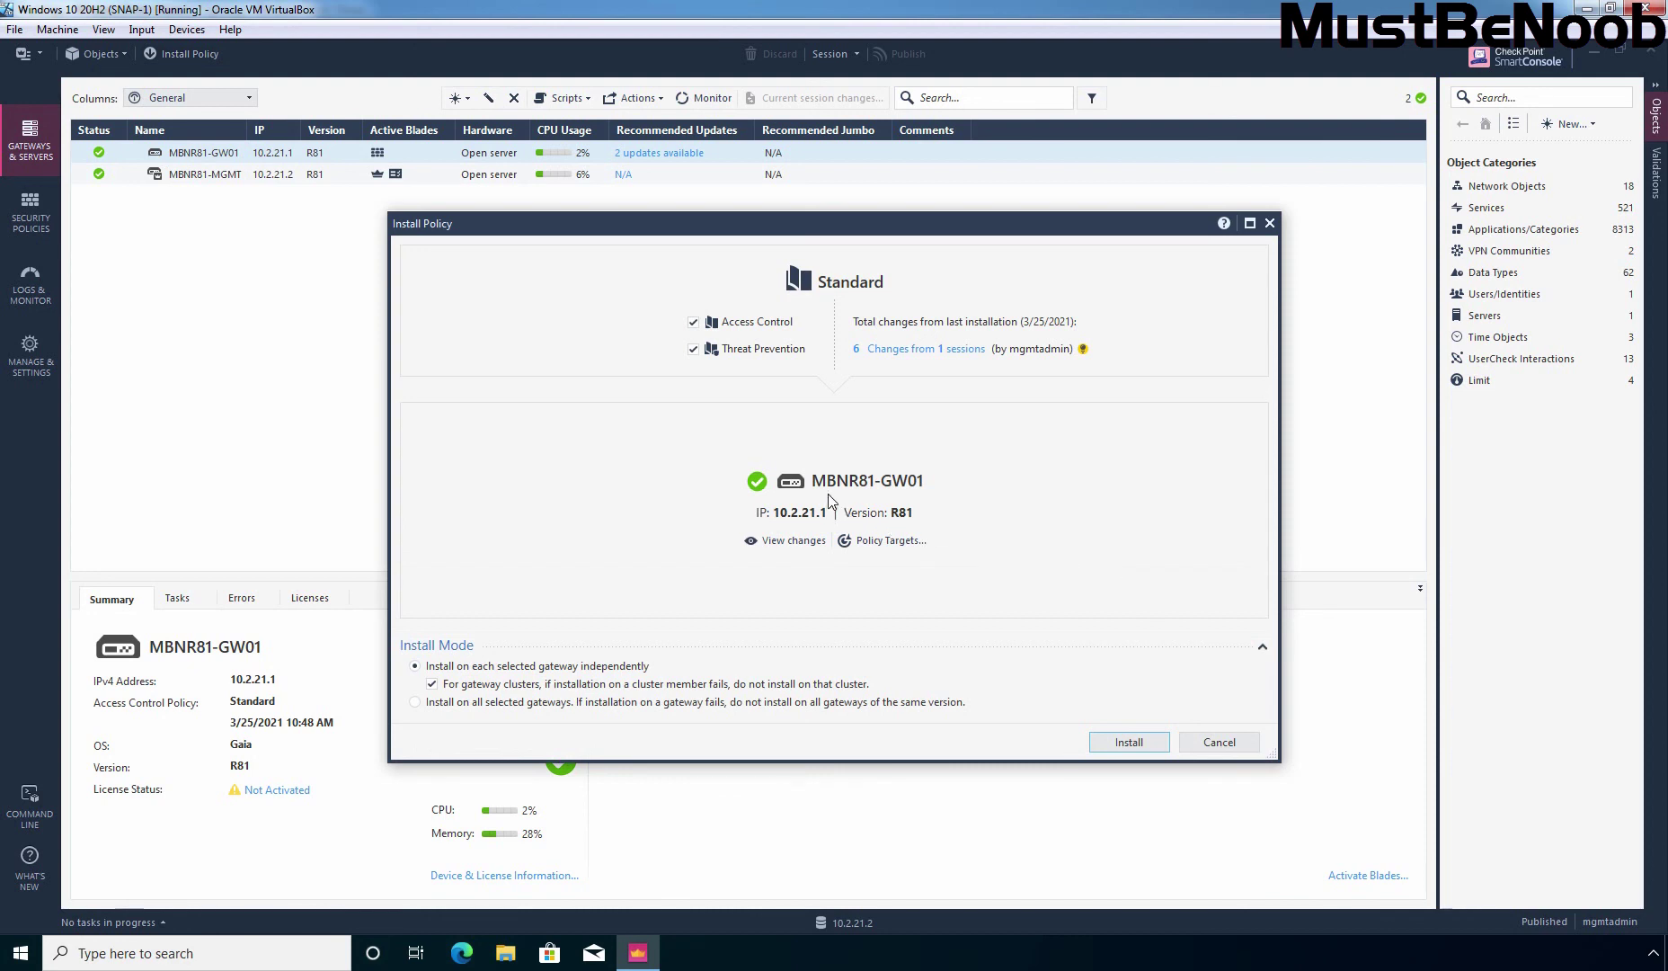
pyautogui.click(1131, 742)
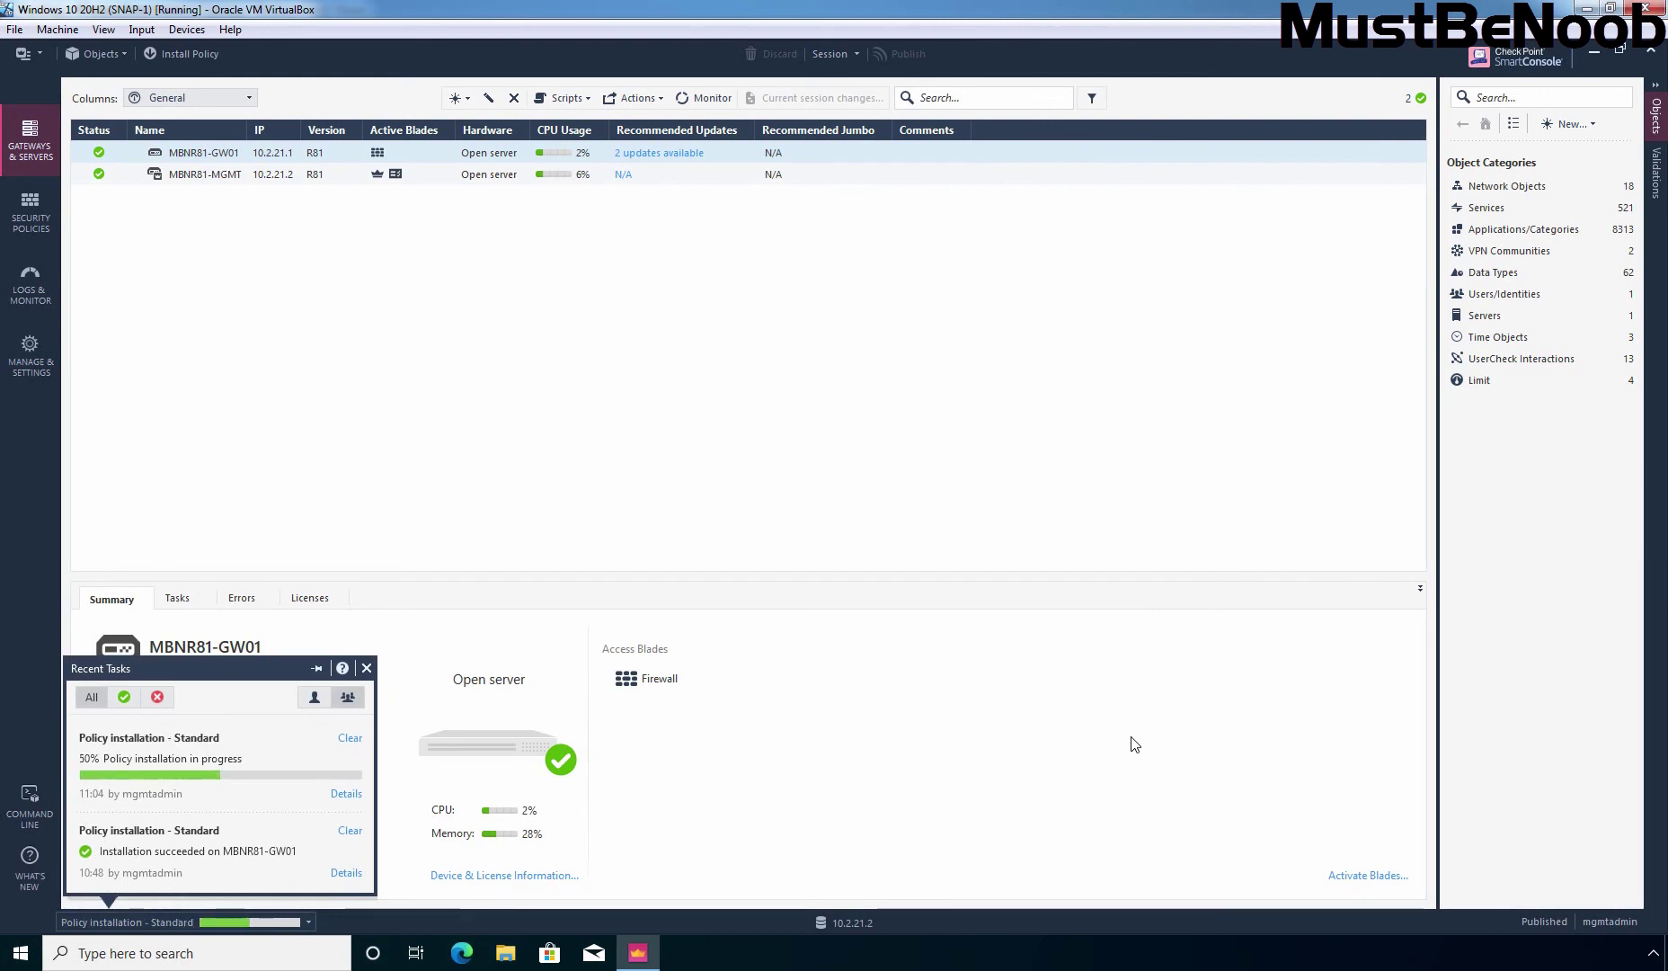
pyautogui.click(324, 803)
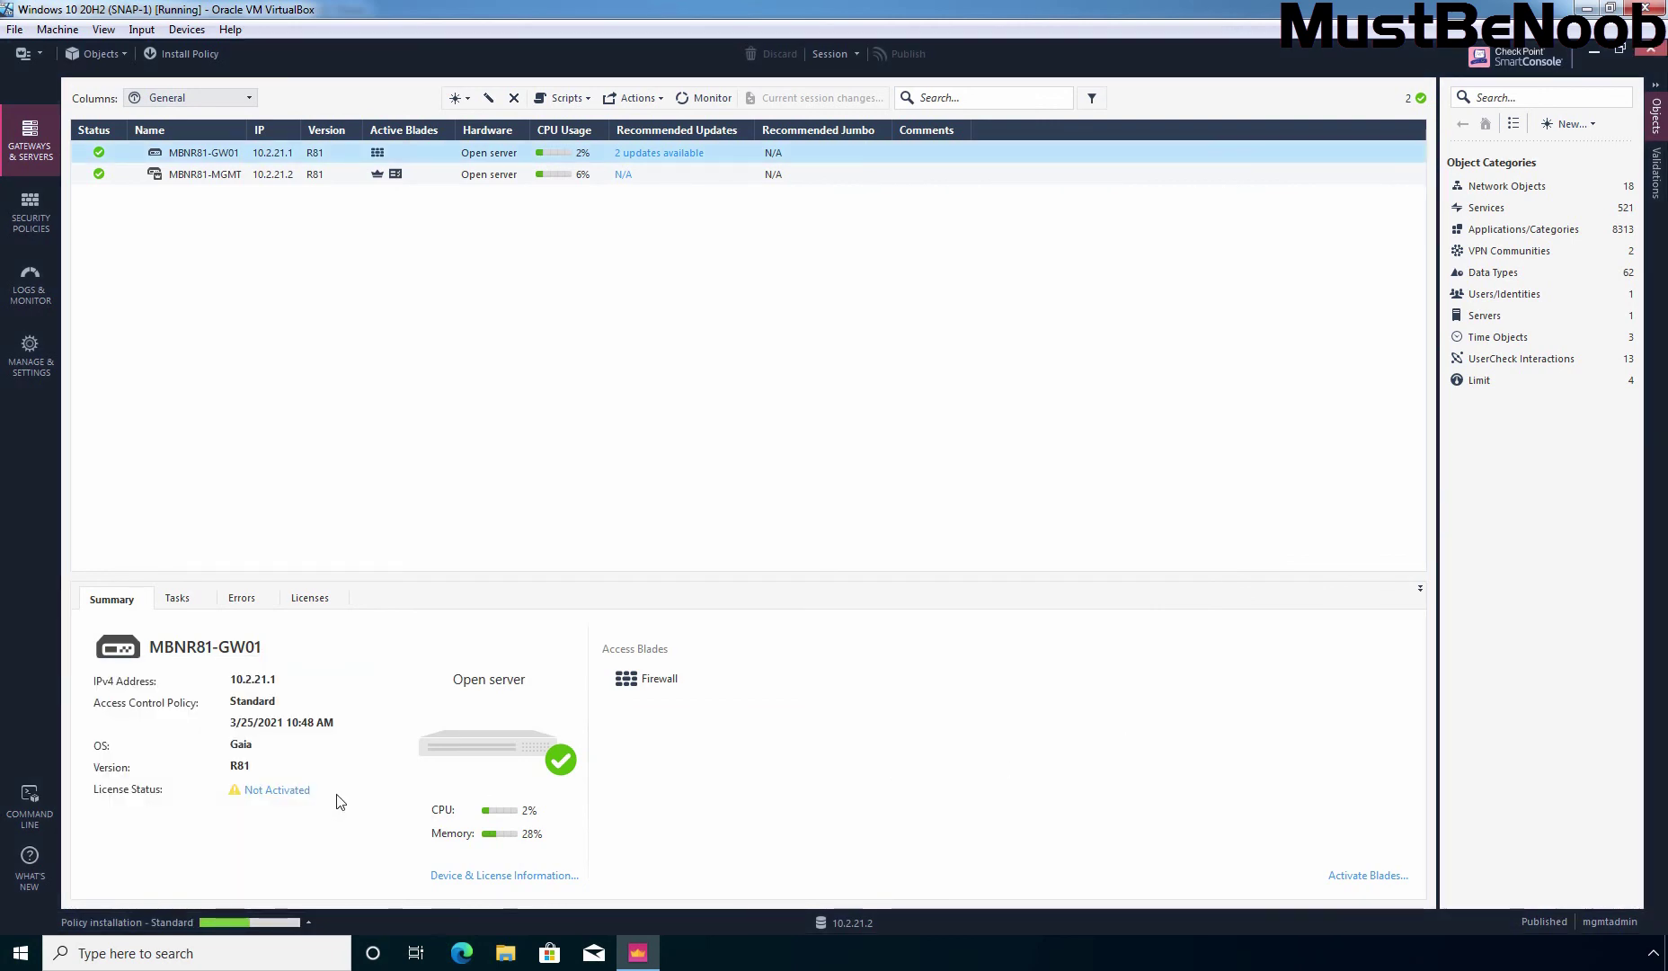
pyautogui.click(206, 915)
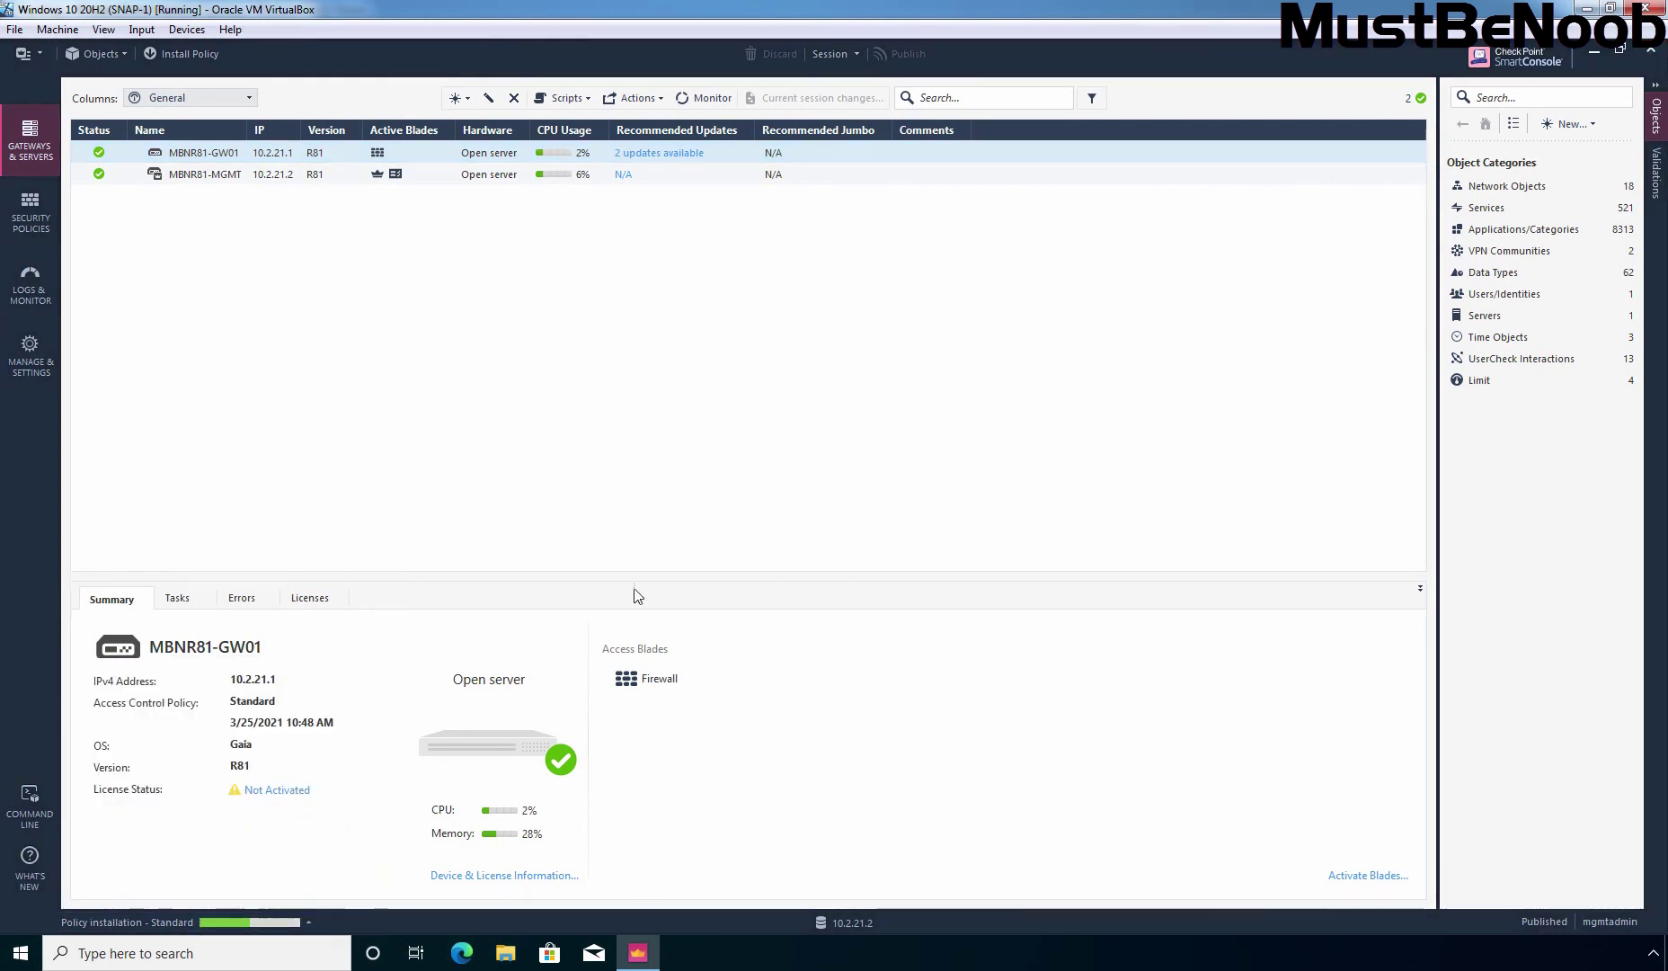